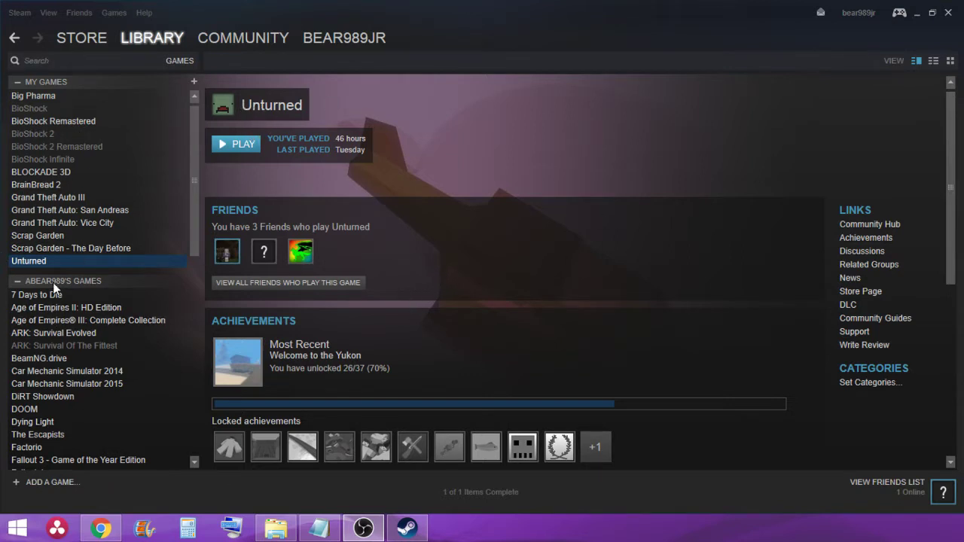
Open Unturned's local game files folder from the game's properties in the Steam library and close the properties.
{"action": "right_click", "coordinate": [44, 258]}
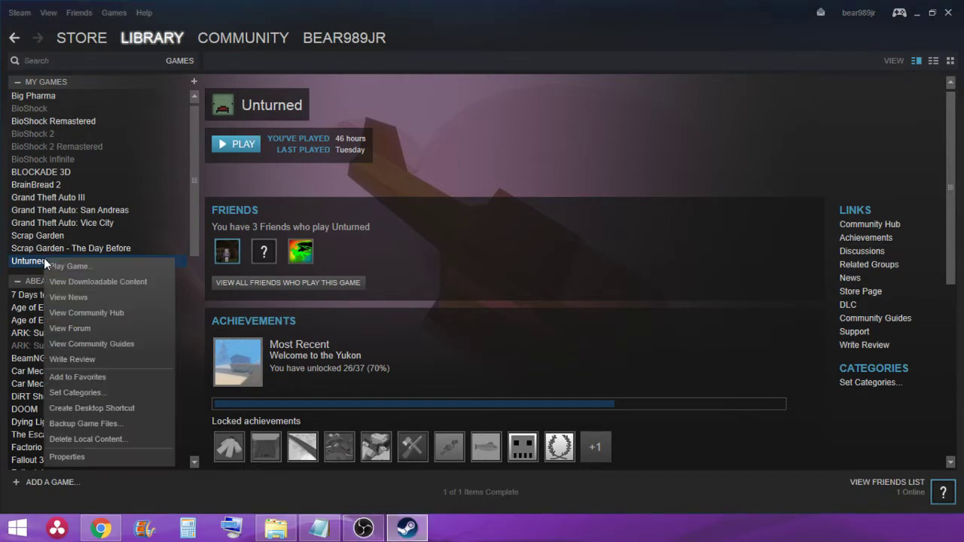
{"action": "left_click", "coordinate": [92, 461]}
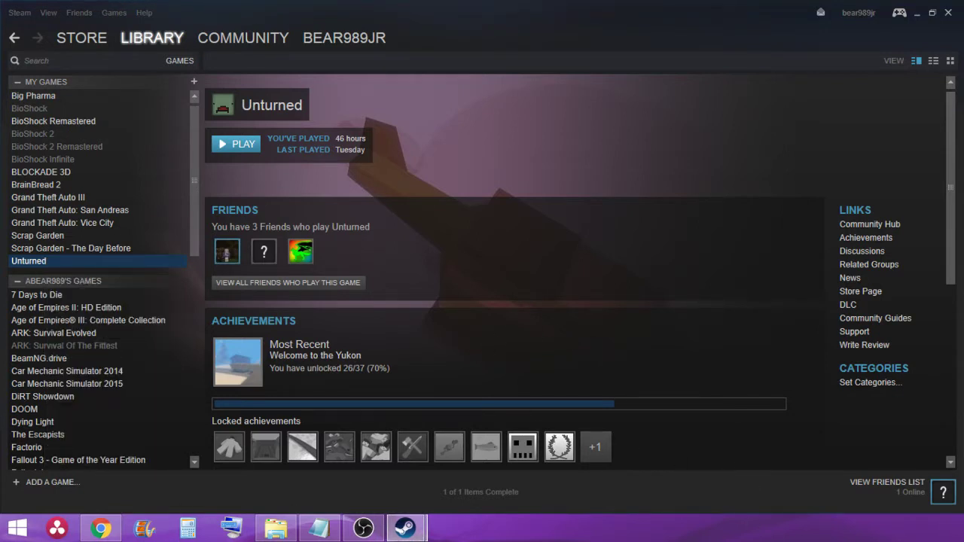
{"action": "left_click_drag", "start_coordinate": [593, 294], "coordinate": [333, 16]}
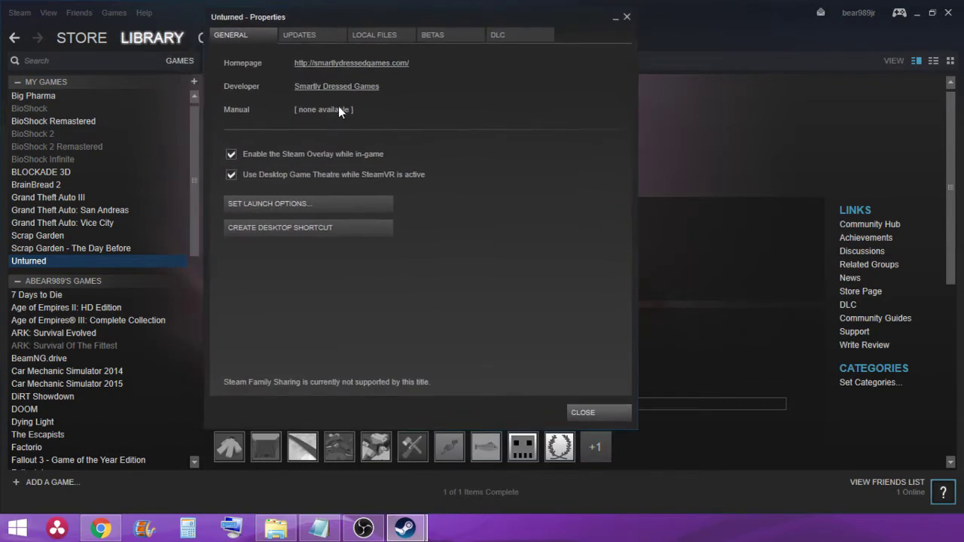
{"action": "left_click", "coordinate": [369, 38]}
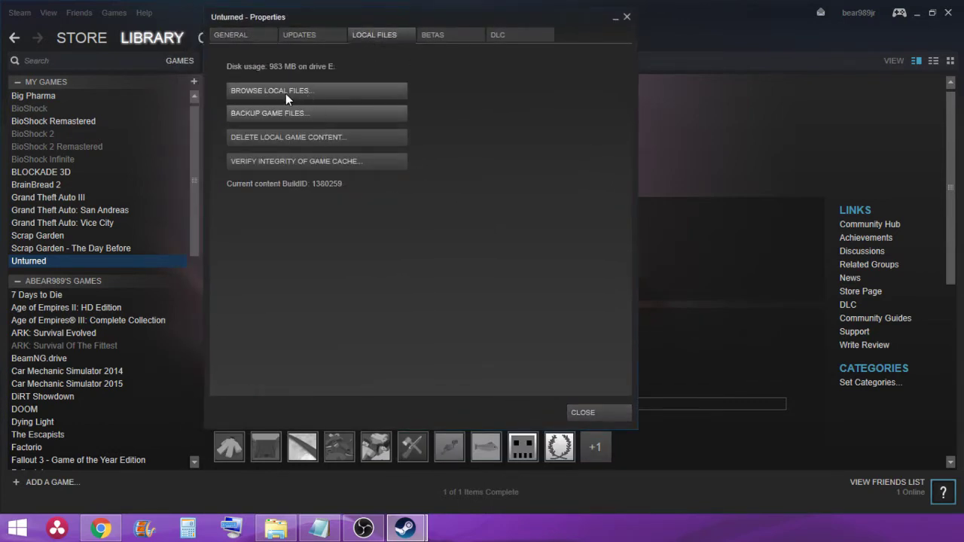
{"action": "left_click", "coordinate": [626, 18]}
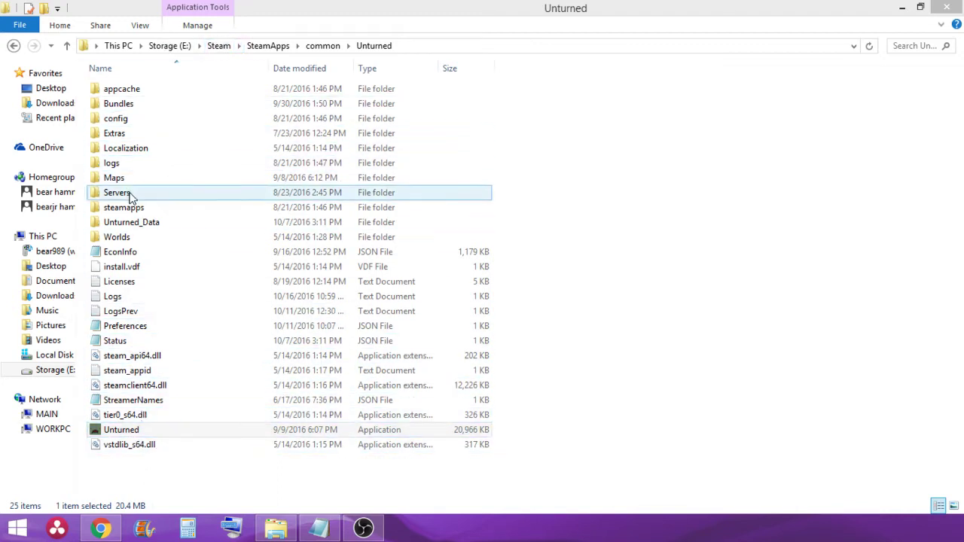
Create a shortcut of the Unturned application within the game's folder.
{"action": "left_click", "coordinate": [110, 436]}
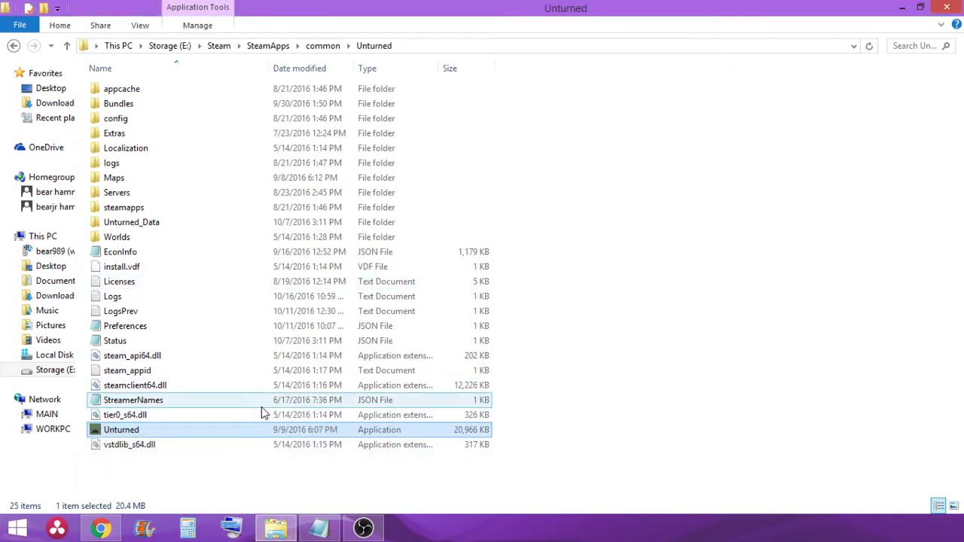
{"action": "right_click", "coordinate": [113, 437]}
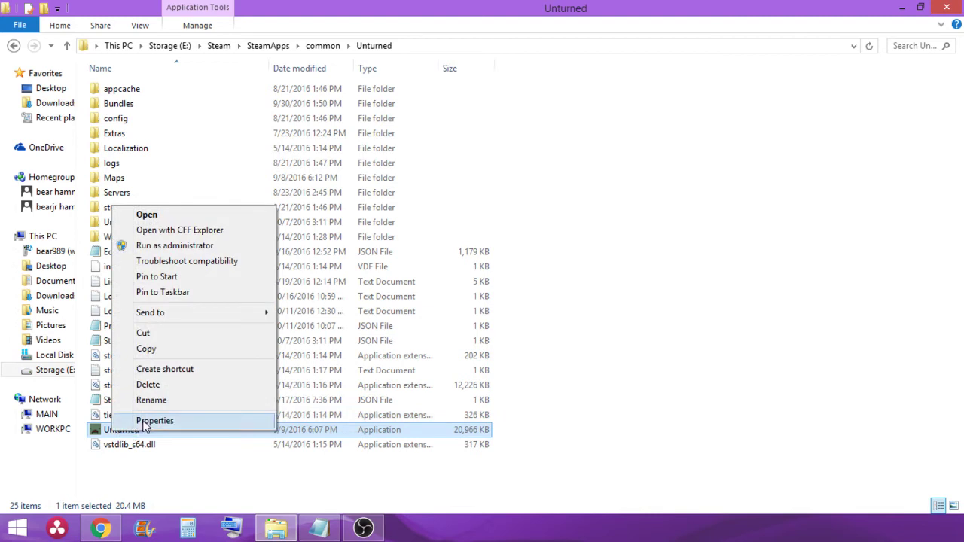
{"action": "left_click", "coordinate": [160, 369]}
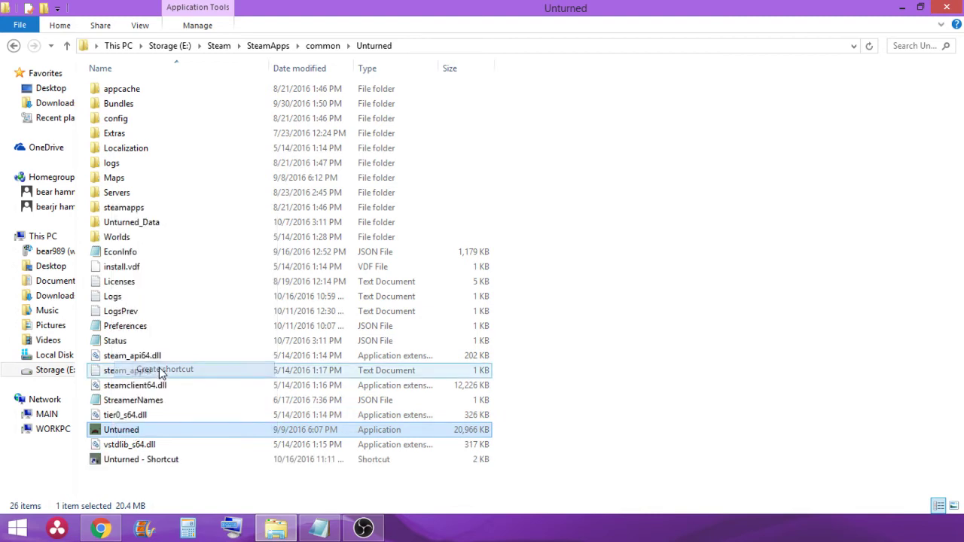
Open the properties of the Unturned shortcut and add a space after Unturned.exe at the end of its target.
{"action": "left_click", "coordinate": [118, 433]}
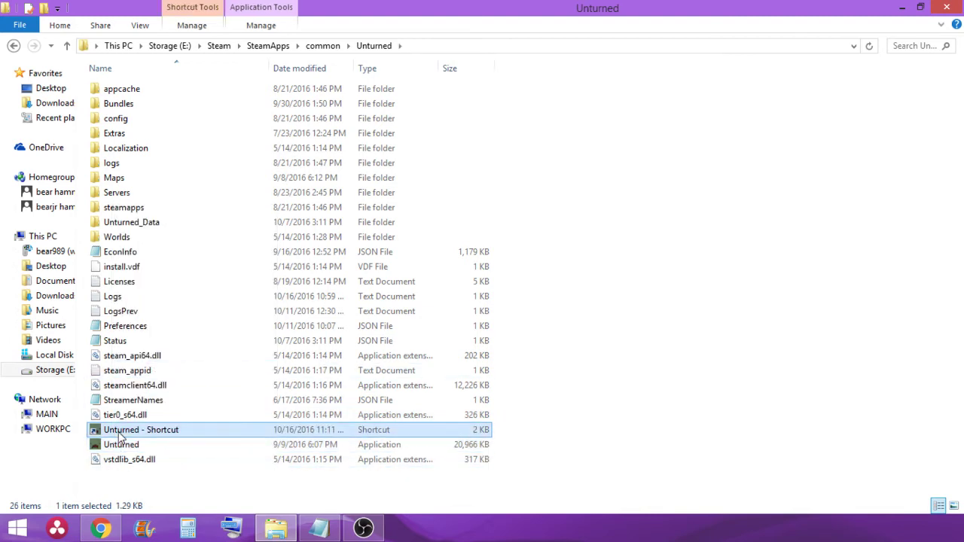
{"action": "right_click", "coordinate": [121, 434]}
{"action": "left_click", "coordinate": [162, 421]}
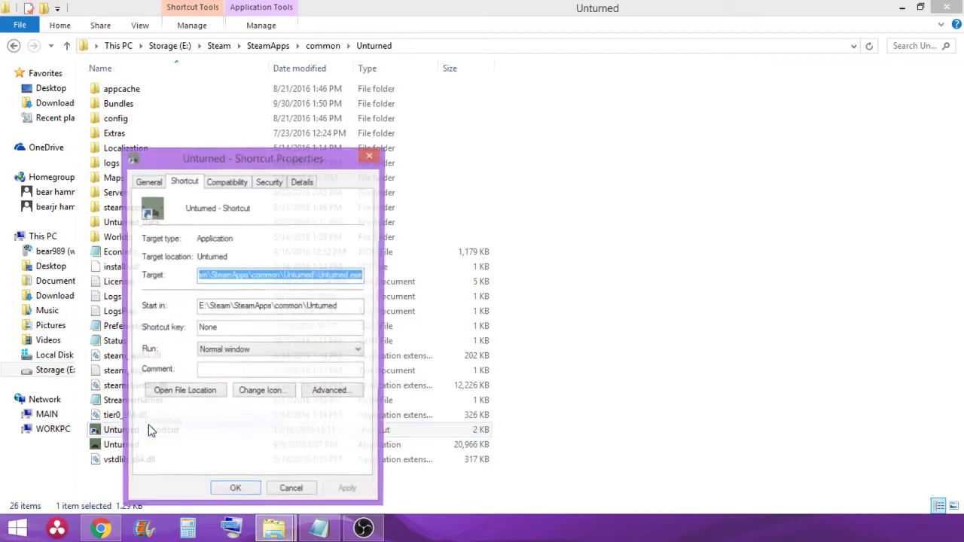
{"action": "left_click", "coordinate": [360, 277]}
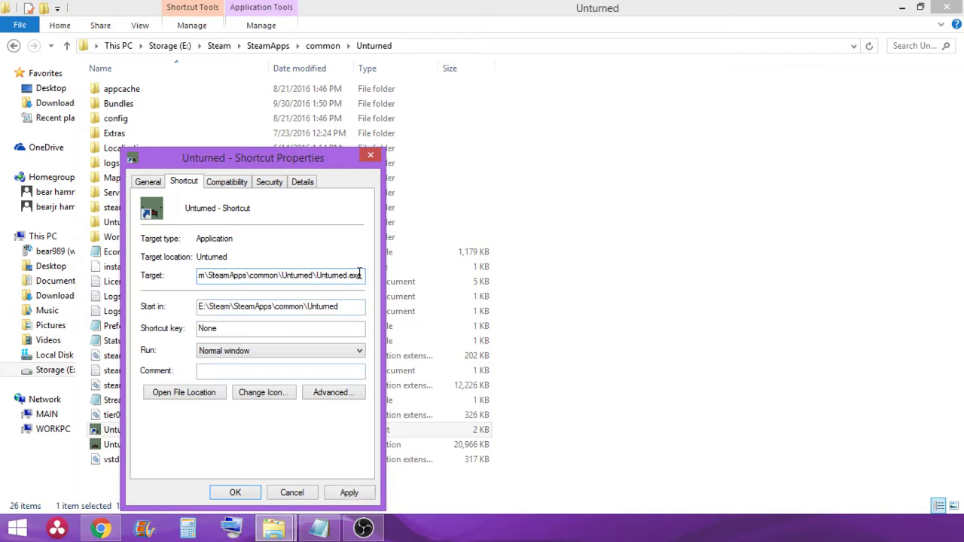
{"action": "left_click_drag", "start_coordinate": [360, 274], "coordinate": [371, 272]}
Switch to the Notepad document and examine the launch parameters, including the server name at the end.
{"action": "left_click", "coordinate": [318, 528]}
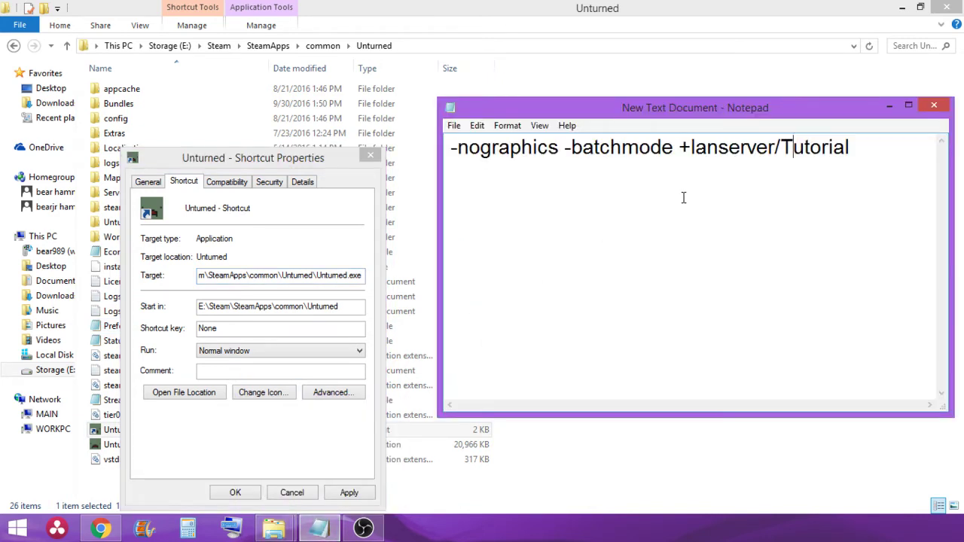
{"action": "left_click_drag", "start_coordinate": [450, 151], "coordinate": [854, 138]}
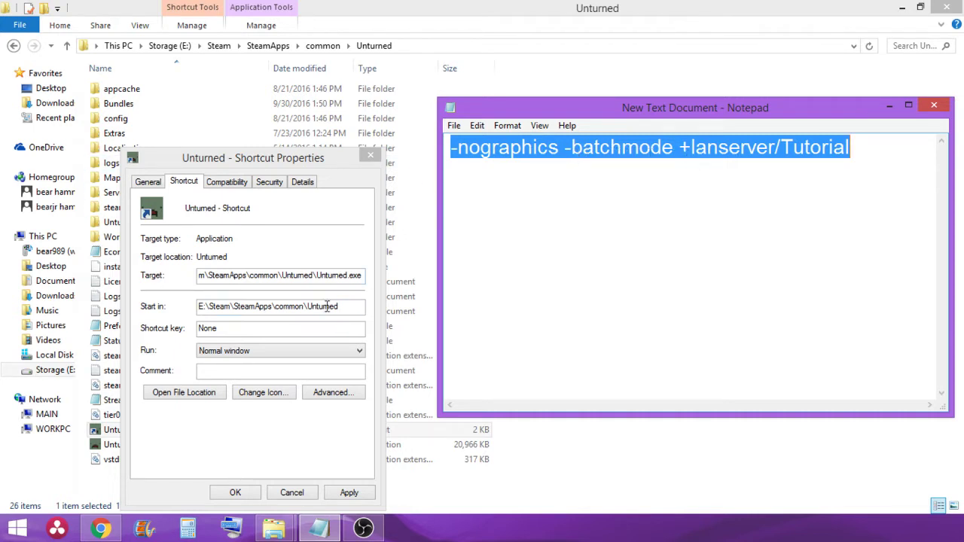
{"action": "left_click", "coordinate": [806, 148]}
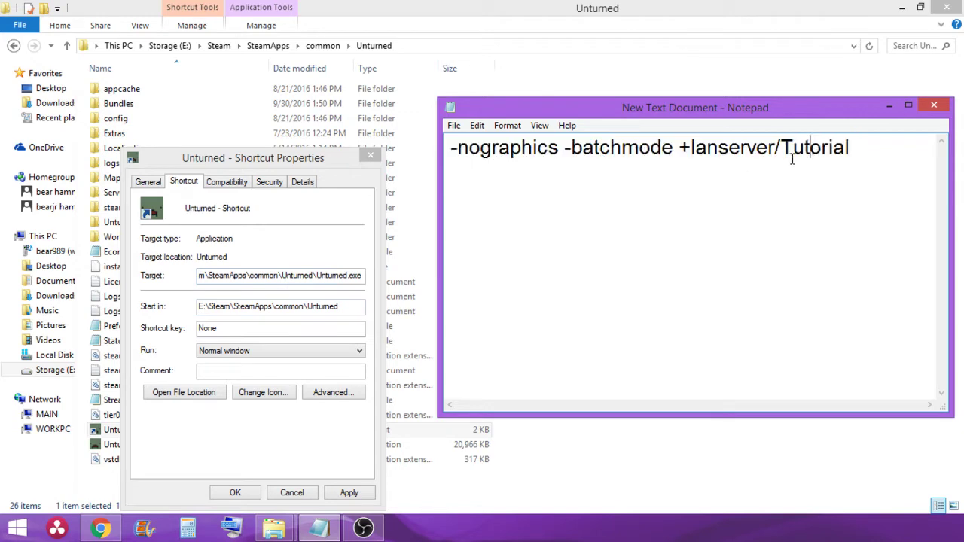
{"action": "left_click_drag", "start_coordinate": [781, 148], "coordinate": [851, 151]}
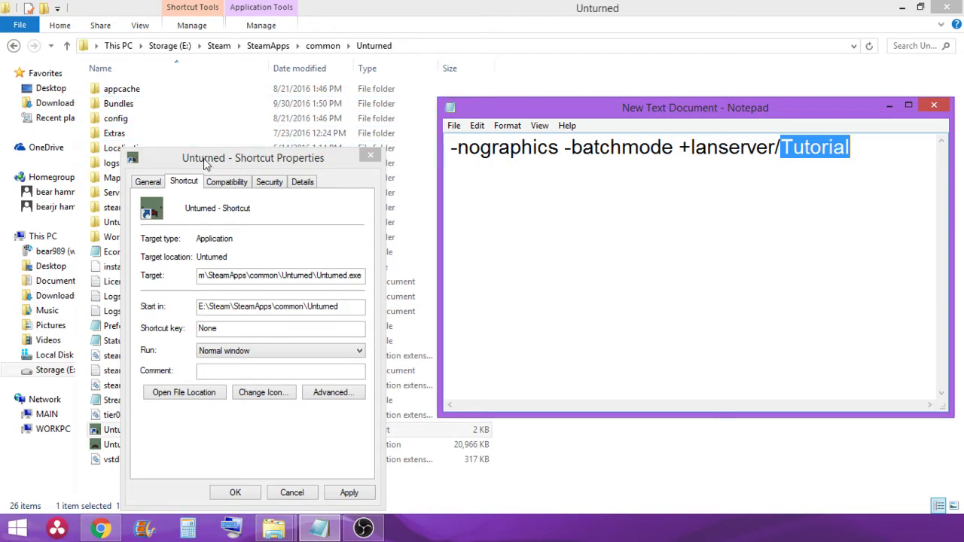
Check the contents of the game's Servers folder, and return to the Unturned shortcut's properties.
{"action": "left_click_drag", "start_coordinate": [218, 157], "coordinate": [350, 197]}
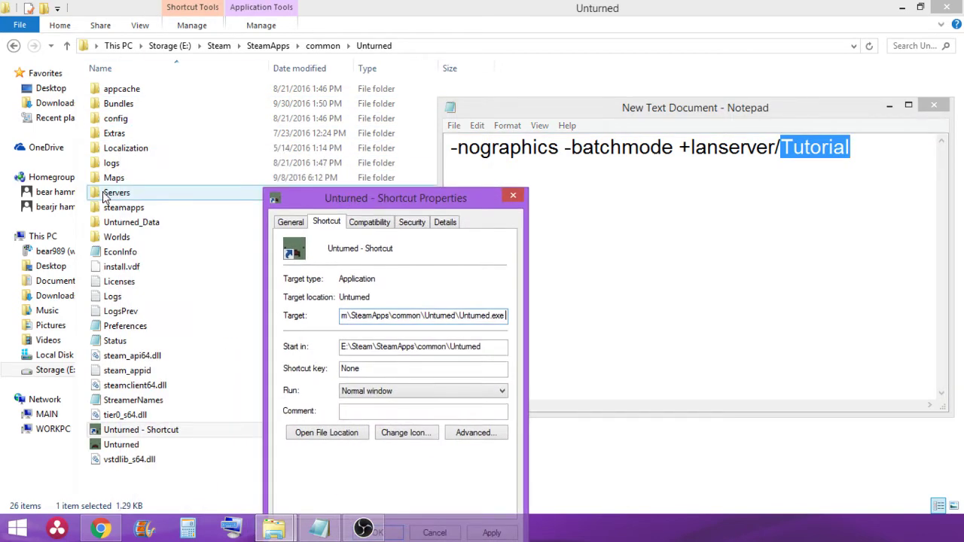
{"action": "double_click", "coordinate": [113, 194]}
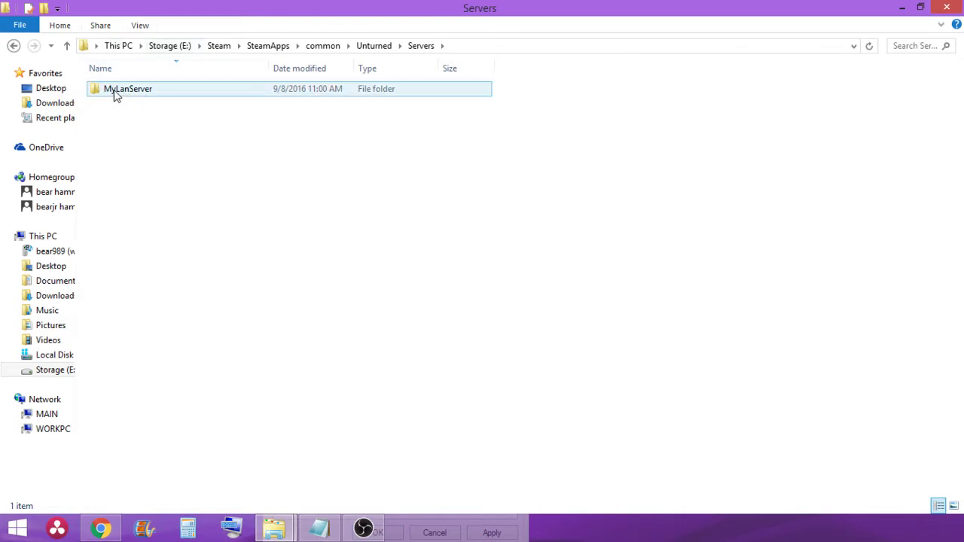
{"action": "left_click", "coordinate": [14, 46]}
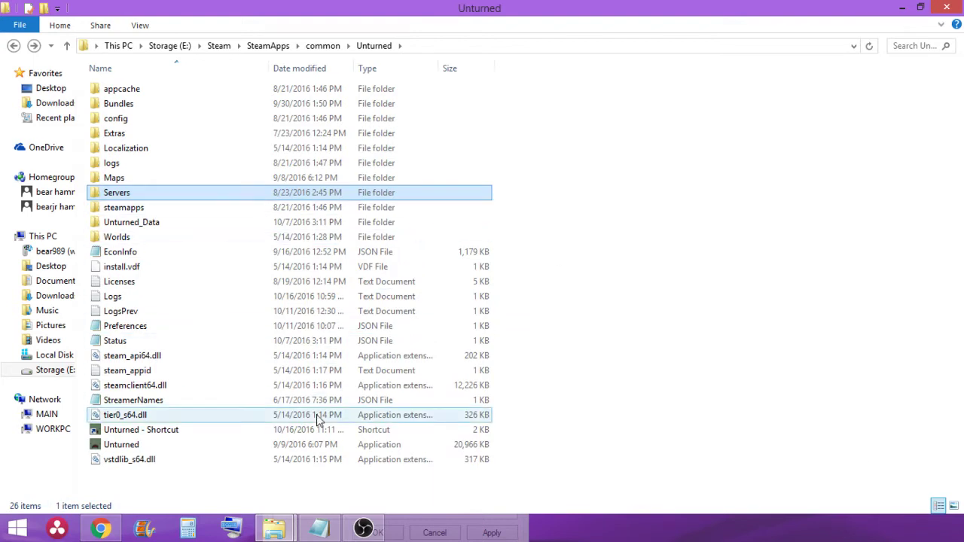
{"action": "left_click", "coordinate": [274, 529]}
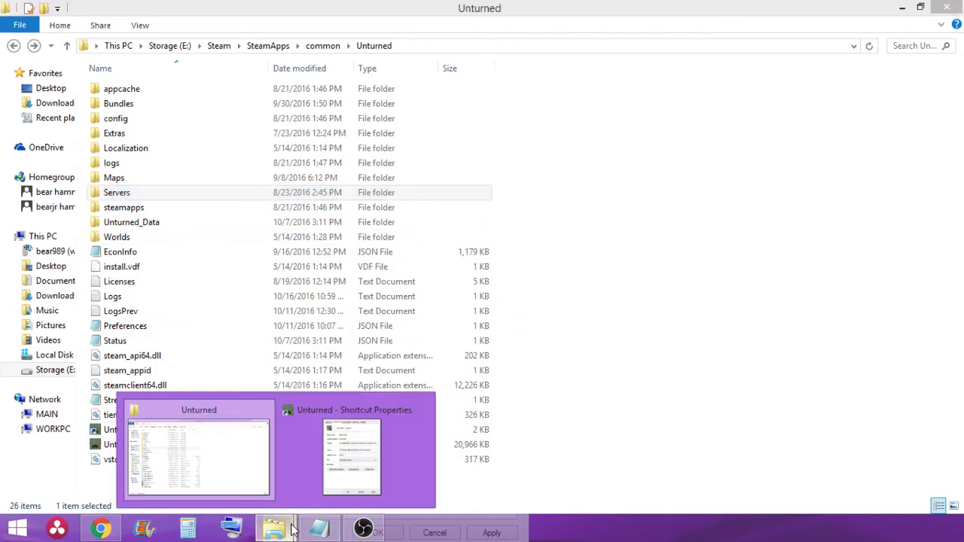
{"action": "left_click", "coordinate": [310, 453]}
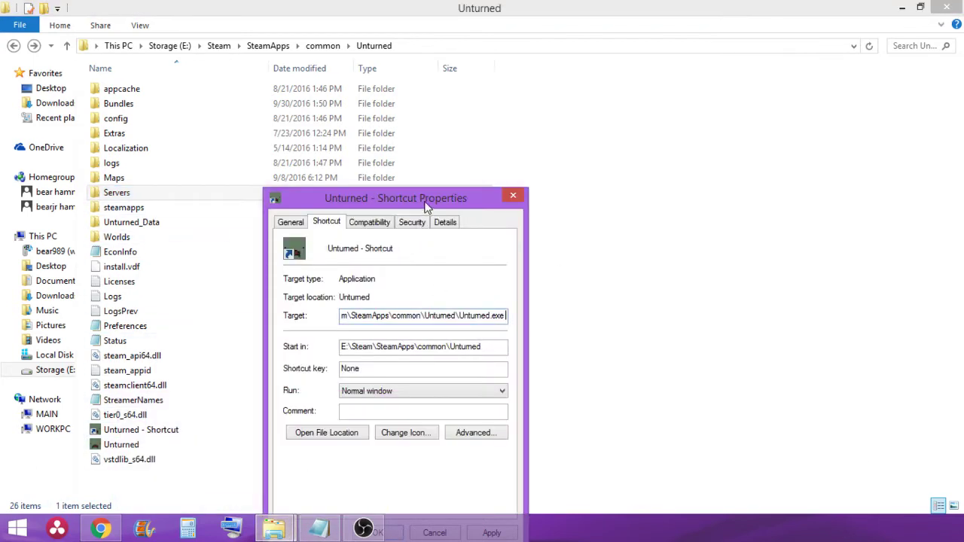
{"action": "left_click_drag", "start_coordinate": [426, 200], "coordinate": [432, 149]}
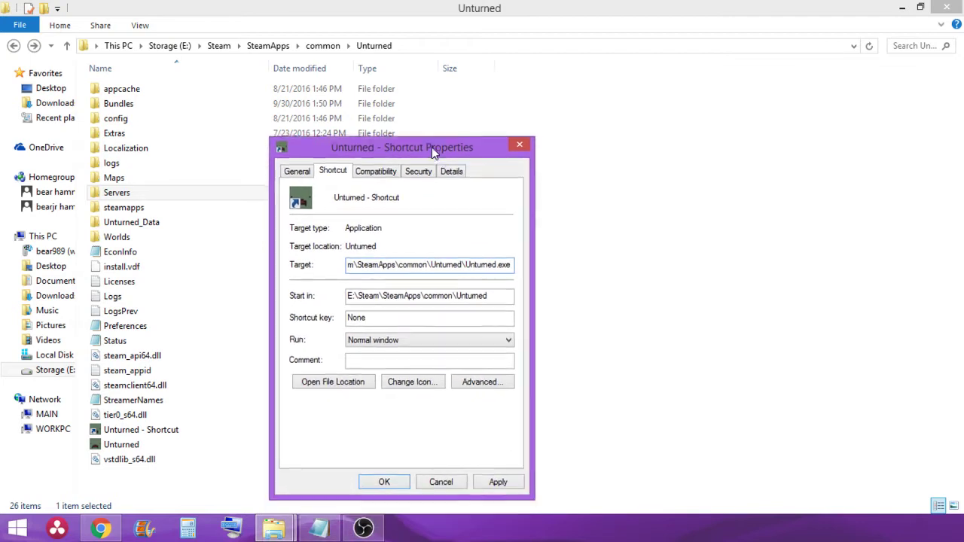
Copy the whole line "-nographics -batchmode +lanserver/Tutorial" from the Notepad document.
{"action": "left_click", "coordinate": [320, 528]}
{"action": "left_click", "coordinate": [863, 145]}
{"action": "double_click", "coordinate": [861, 145]}
{"action": "left_click", "coordinate": [860, 145]}
{"action": "mouse_move", "coordinate": [861, 145]}
{"action": "left_mouse_down"}
{"action": "mouse_move", "coordinate": [452, 147]}
{"action": "mouse_move", "coordinate": [857, 163]}
{"action": "left_mouse_up"}
{"action": "left_click", "coordinate": [499, 147]}
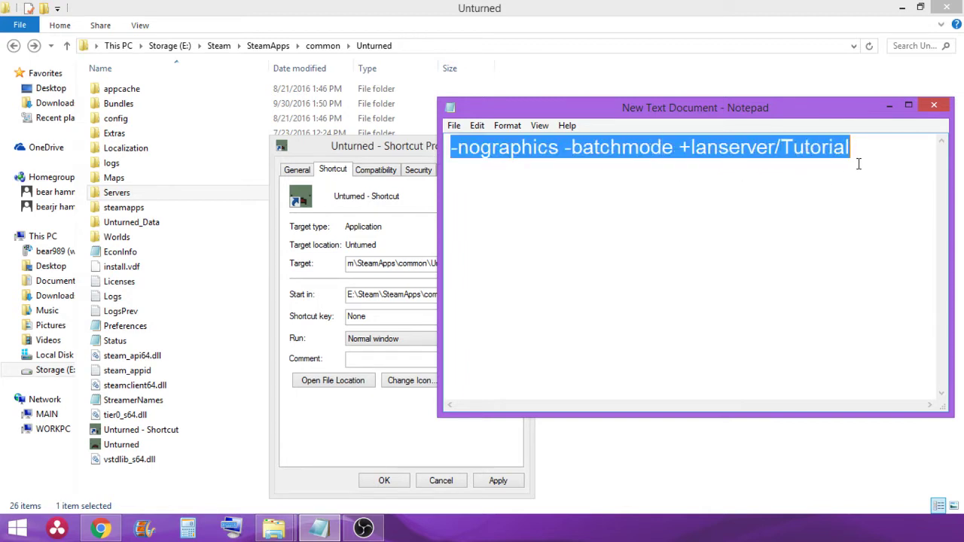
{"action": "right_click", "coordinate": [804, 147]}
{"action": "left_click", "coordinate": [815, 192]}
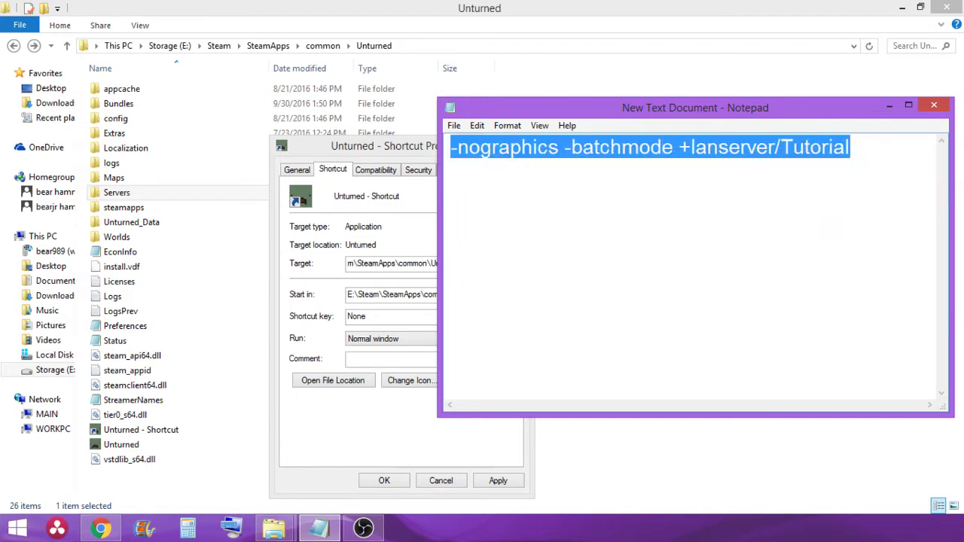
Close the note, paste "-nographics -batchmode +lanserver/Tutorial" after Unturned.exe in the shortcut's target, and apply the change.
{"action": "left_click", "coordinate": [926, 108]}
{"action": "left_click", "coordinate": [460, 286]}
{"action": "right_click", "coordinate": [512, 265]}
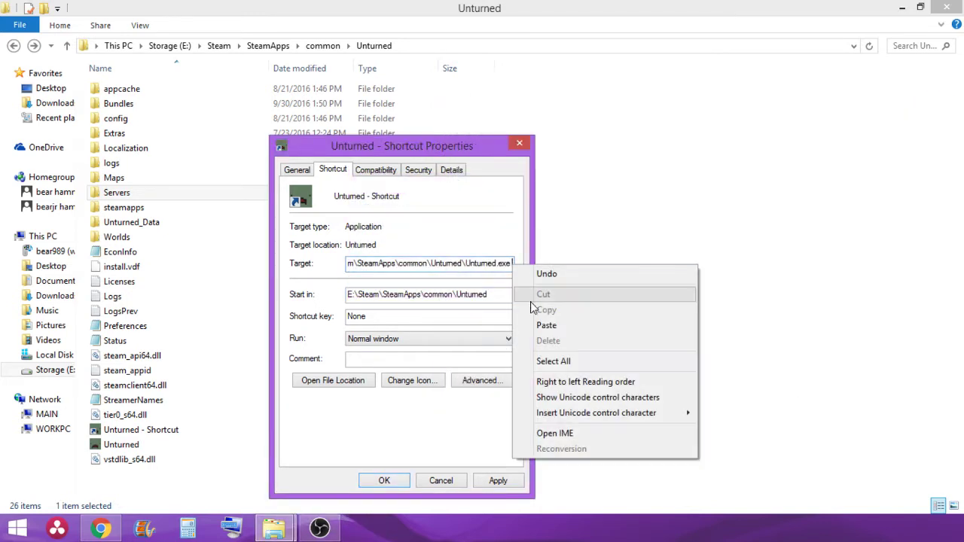
{"action": "left_click", "coordinate": [544, 326]}
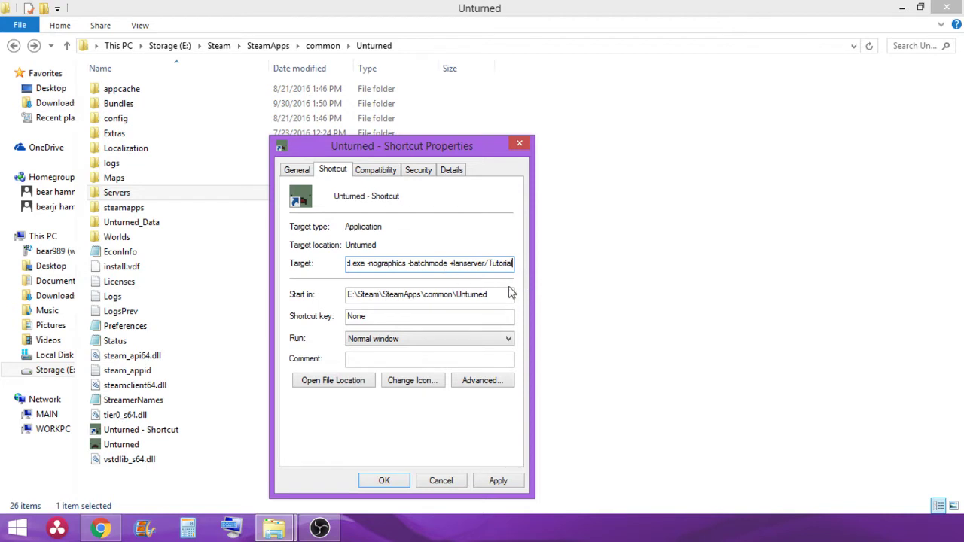
{"action": "left_click", "coordinate": [482, 481]}
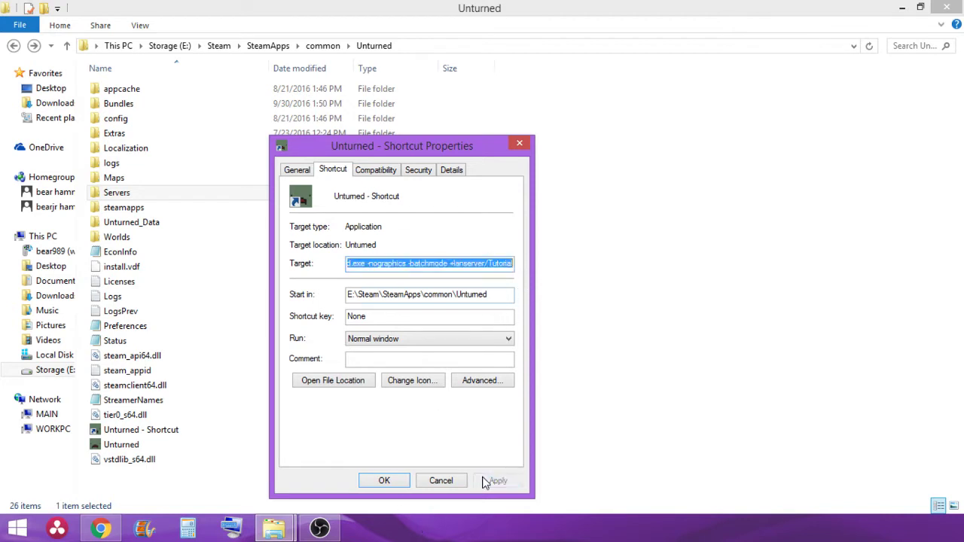
{"action": "left_click", "coordinate": [384, 480]}
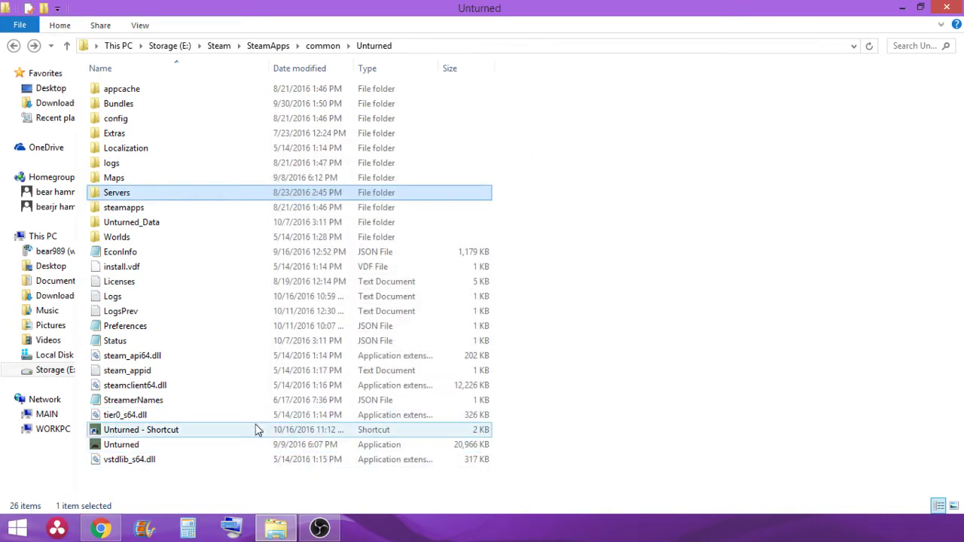
Run the Unturned shortcut to generate the server files, and close the server console once the level has loaded.
{"action": "left_click", "coordinate": [240, 434]}
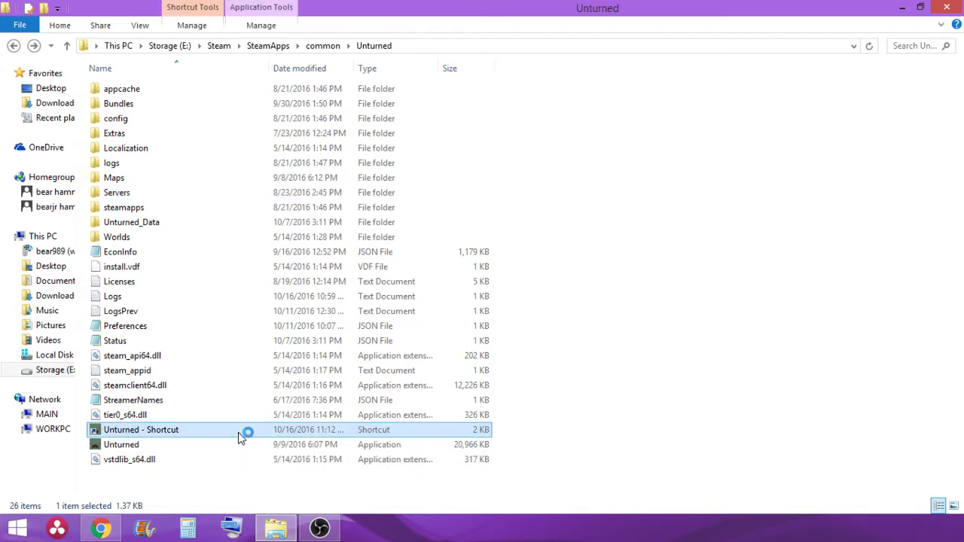
{"action": "key", "text": "Return"}
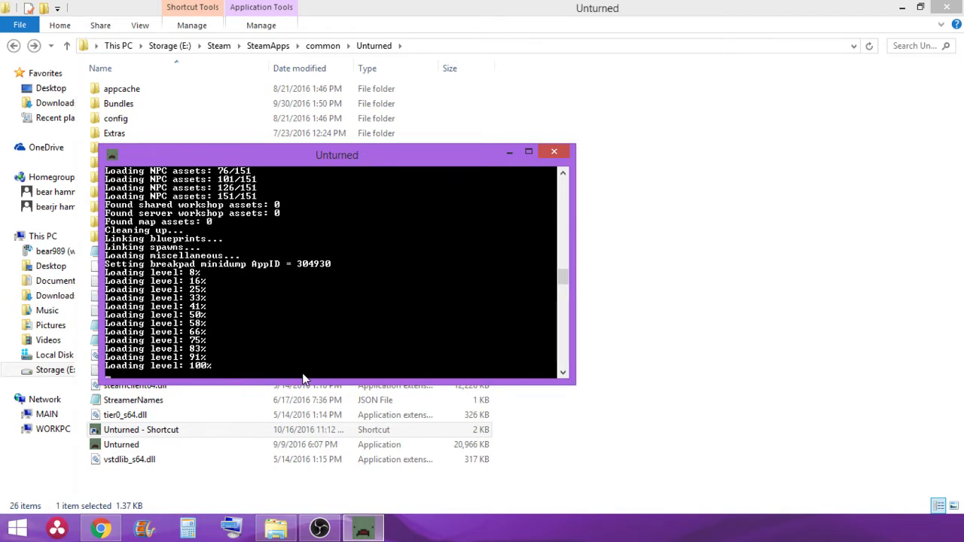
{"action": "left_click", "coordinate": [553, 156]}
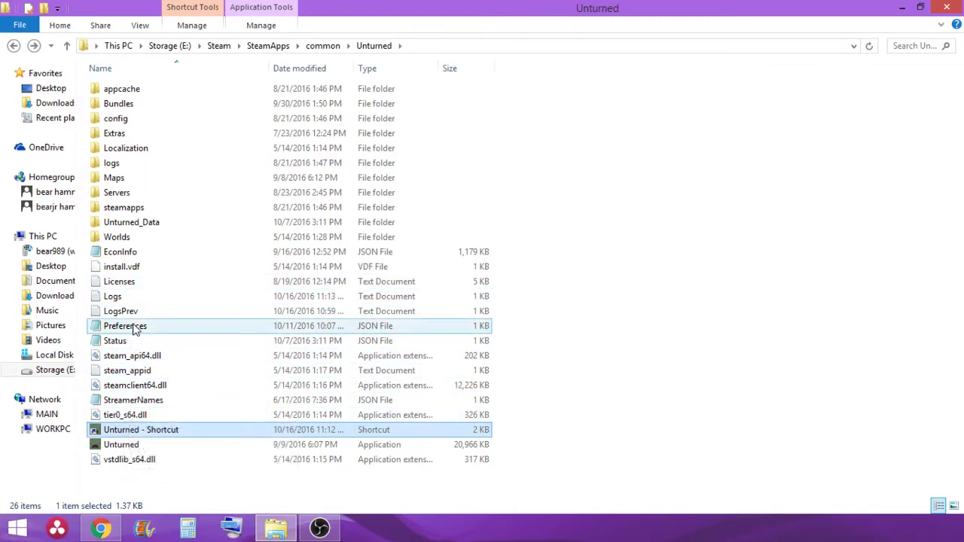
Look through the Tutorial folder inside Servers, including its Server subfolder, and open the Config file to examine its settings.
{"action": "double_click", "coordinate": [131, 192]}
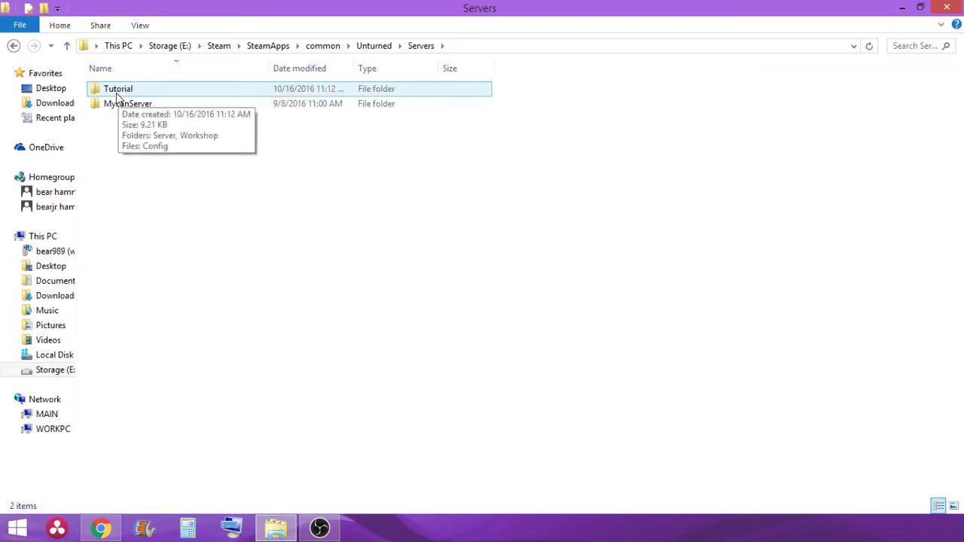
{"action": "double_click", "coordinate": [117, 90]}
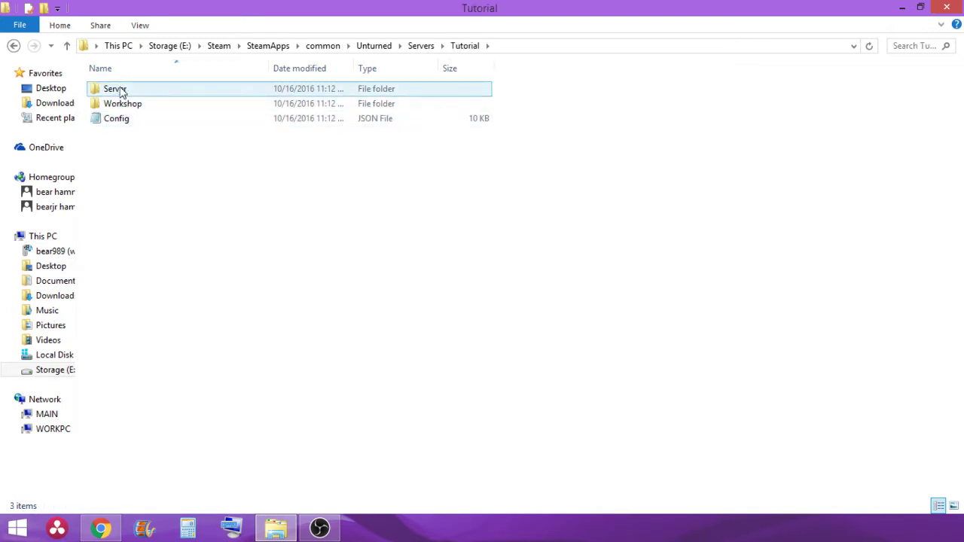
{"action": "double_click", "coordinate": [121, 90]}
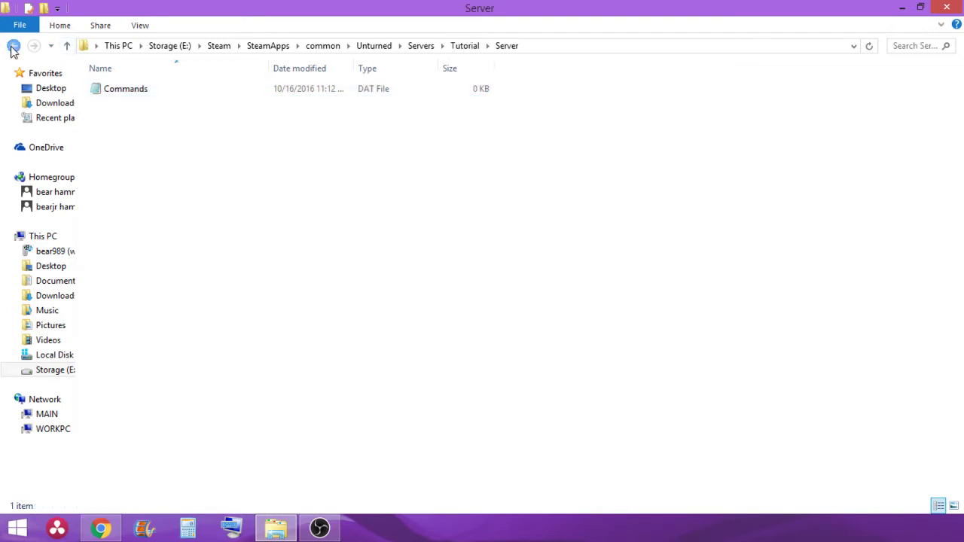
{"action": "left_click", "coordinate": [13, 45]}
{"action": "double_click", "coordinate": [140, 120]}
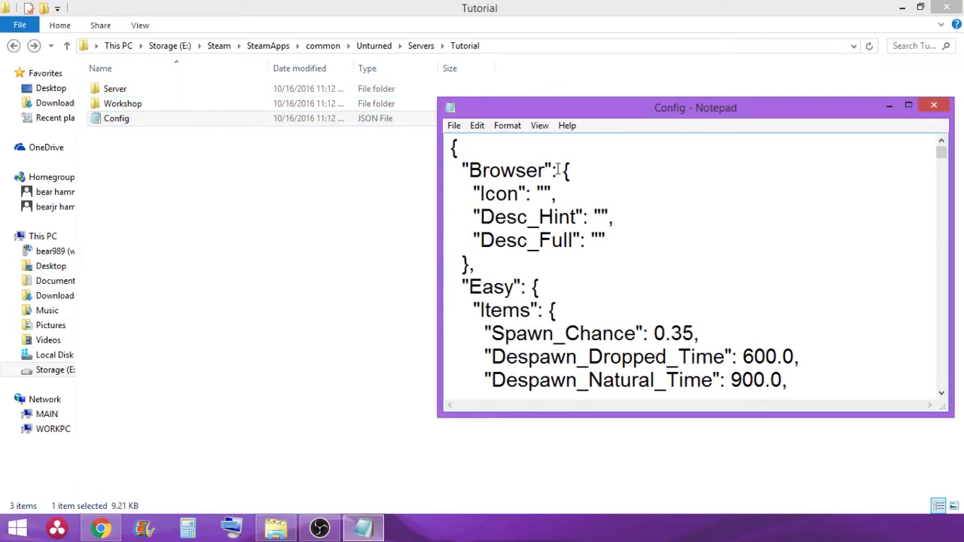
{"action": "left_click_drag", "start_coordinate": [586, 116], "coordinate": [335, 122]}
{"action": "scroll", "coordinate": [369, 230], "scroll_direction": "down", "scroll_amount": 9}
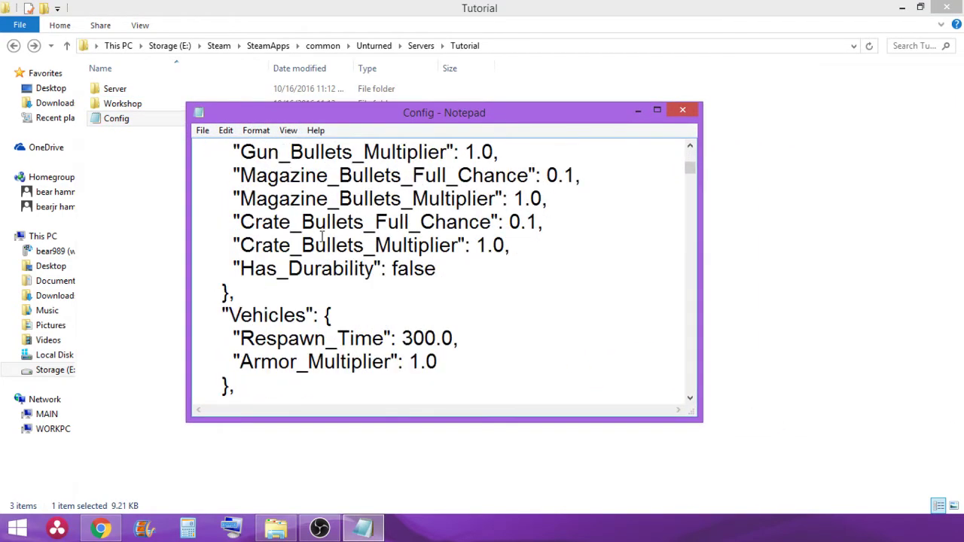
Maximize the Config file's window and examine the settings in its Easy, Normal and Hard difficulty sections.
{"action": "scroll", "coordinate": [369, 229], "scroll_direction": "down", "scroll_amount": 1}
{"action": "left_click", "coordinate": [656, 110]}
{"action": "scroll", "coordinate": [197, 316], "scroll_direction": "up", "scroll_amount": 10}
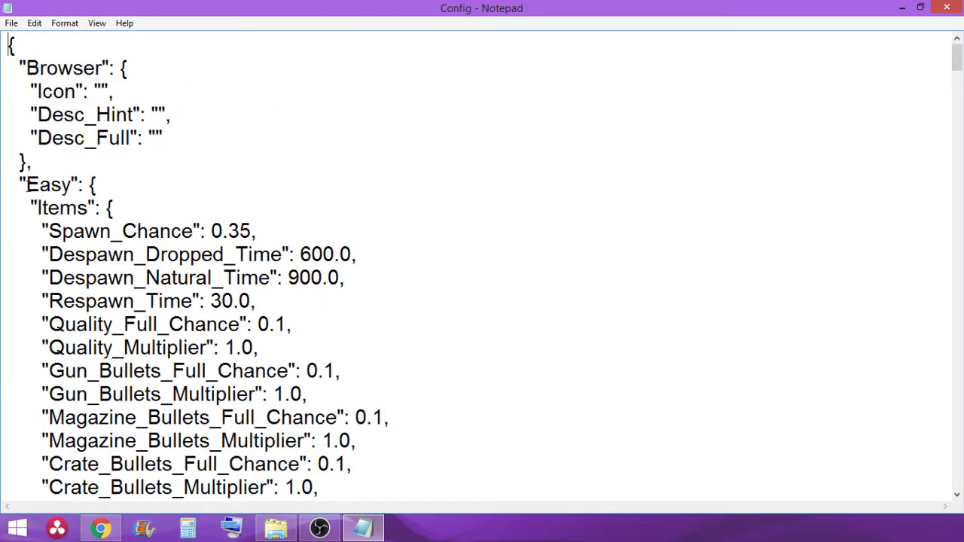
{"action": "left_click_drag", "start_coordinate": [19, 185], "coordinate": [98, 191]}
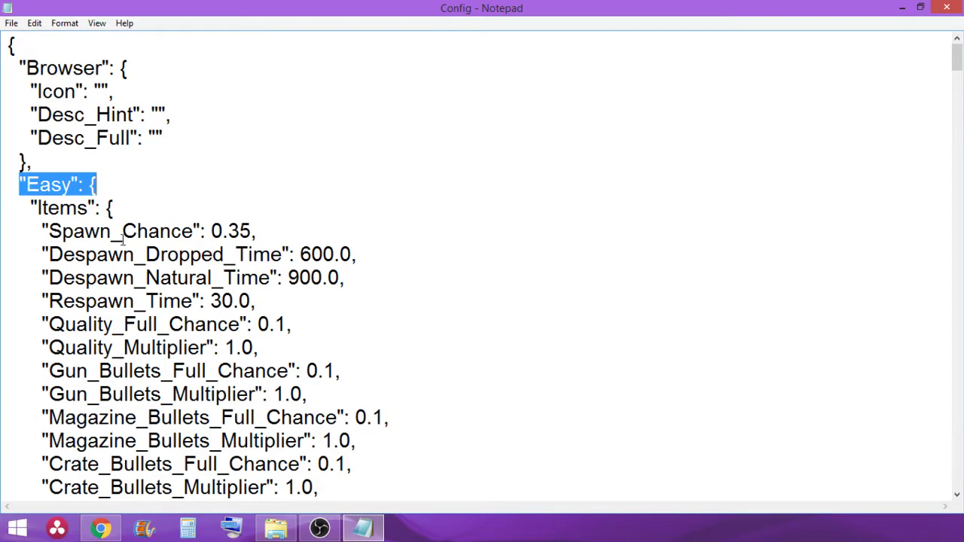
{"action": "scroll", "coordinate": [85, 233], "scroll_direction": "down", "scroll_amount": 8}
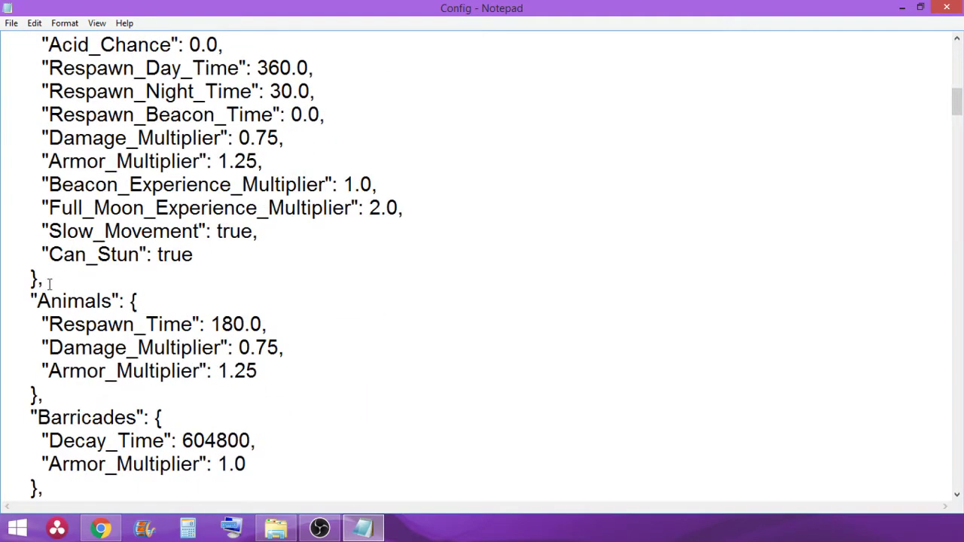
{"action": "scroll", "coordinate": [48, 284], "scroll_direction": "down", "scroll_amount": 19}
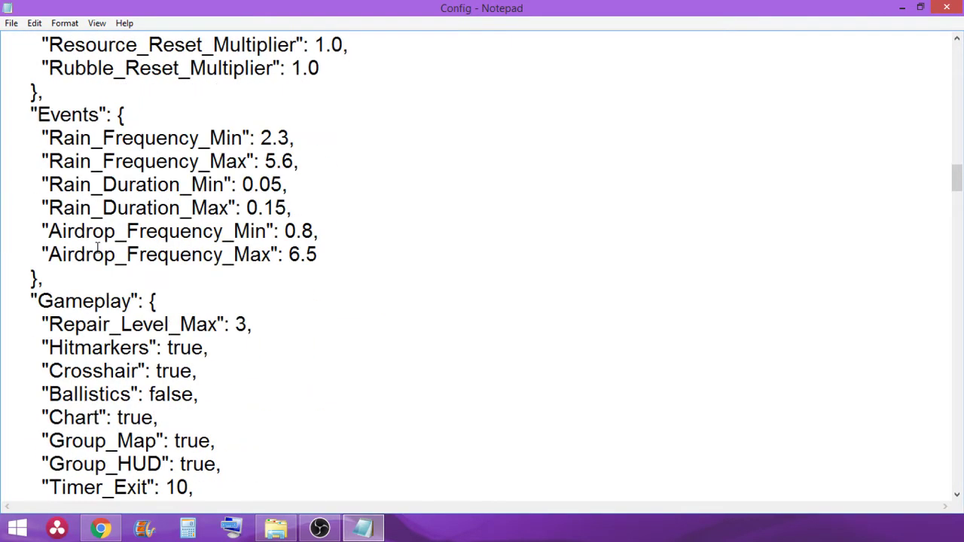
{"action": "scroll", "coordinate": [97, 248], "scroll_direction": "down", "scroll_amount": 6}
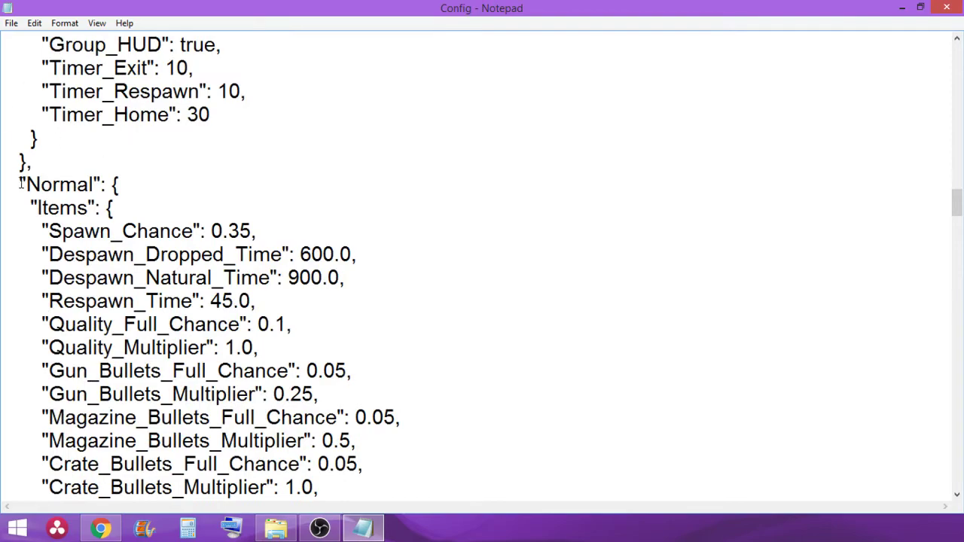
{"action": "left_click_drag", "start_coordinate": [22, 184], "coordinate": [145, 191]}
{"action": "scroll", "coordinate": [75, 197], "scroll_direction": "down", "scroll_amount": 20}
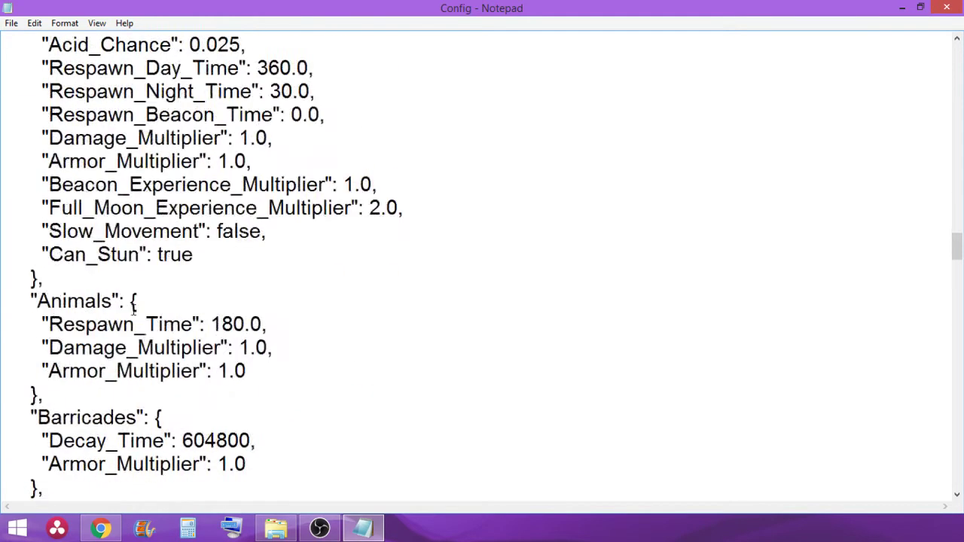
{"action": "scroll", "coordinate": [137, 302], "scroll_direction": "down", "scroll_amount": 6}
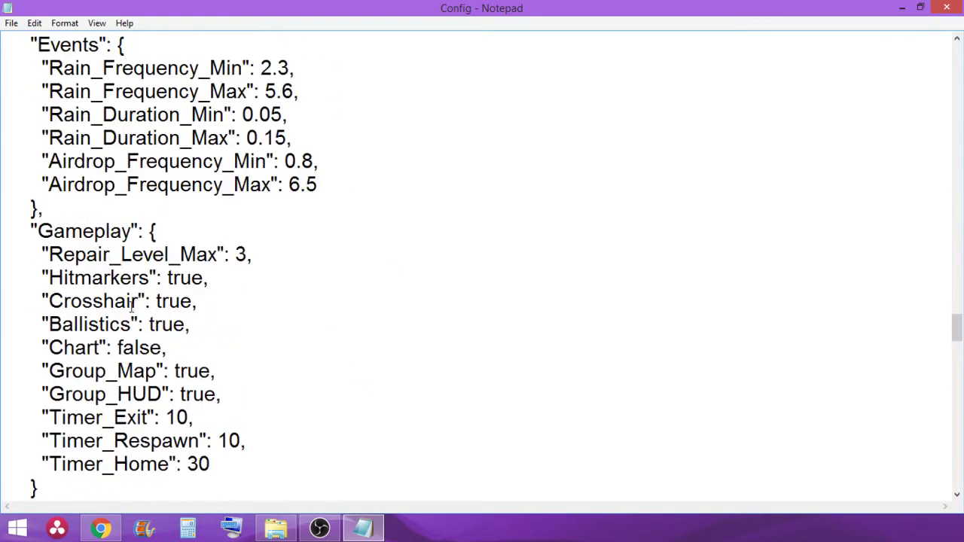
{"action": "scroll", "coordinate": [131, 305], "scroll_direction": "down", "scroll_amount": 4}
{"action": "left_click_drag", "start_coordinate": [77, 257], "coordinate": [121, 278]}
{"action": "scroll", "coordinate": [267, 263], "scroll_direction": "down", "scroll_amount": 17}
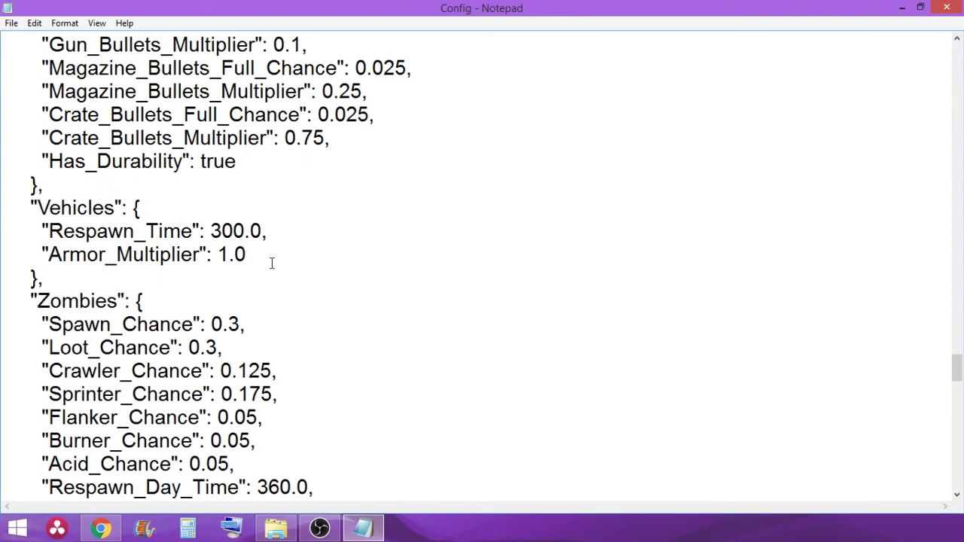
{"action": "scroll", "coordinate": [258, 271], "scroll_direction": "down", "scroll_amount": 12}
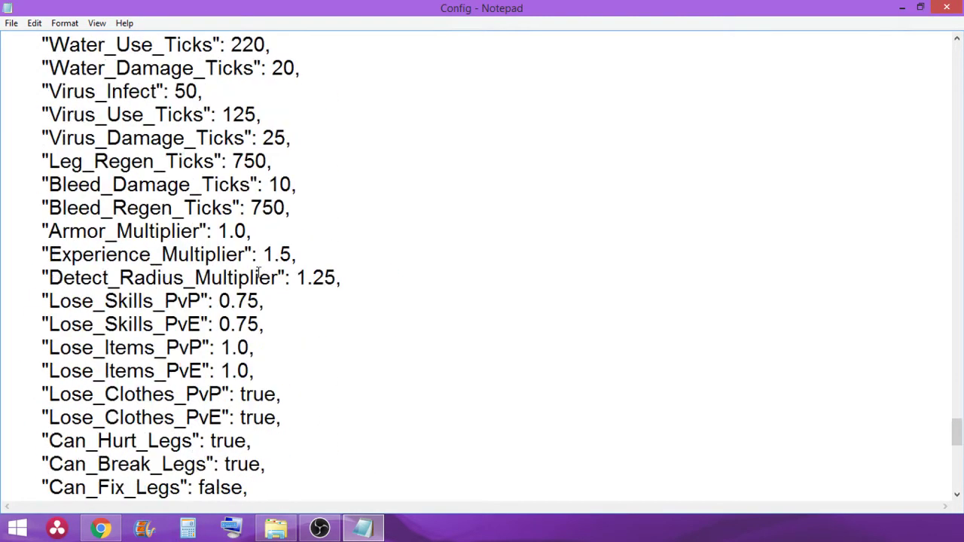
{"action": "scroll", "coordinate": [224, 286], "scroll_direction": "down", "scroll_amount": 4}
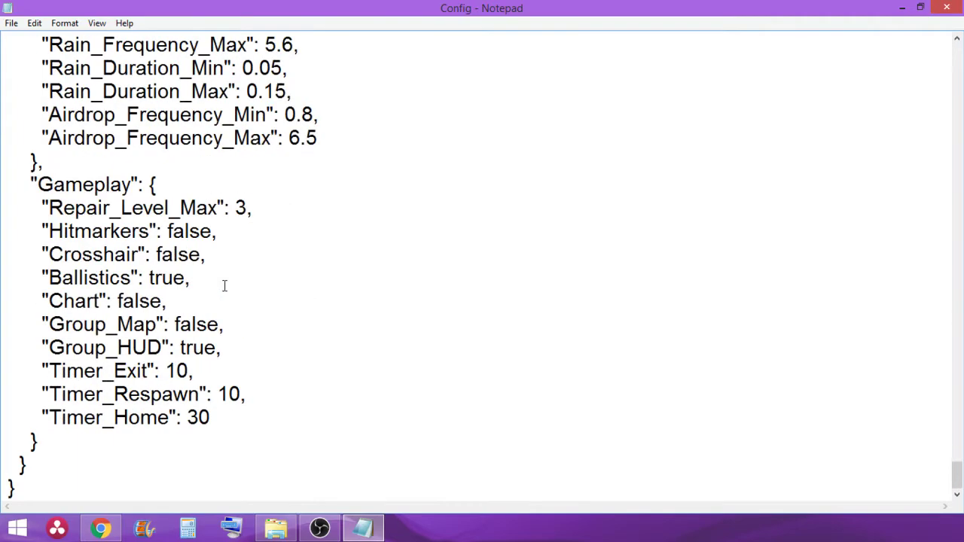
Look back over the settings up to the Browser section of the Config file and close the file.
{"action": "scroll", "coordinate": [224, 283], "scroll_direction": "up", "scroll_amount": 12}
{"action": "scroll", "coordinate": [218, 290], "scroll_direction": "up", "scroll_amount": 20}
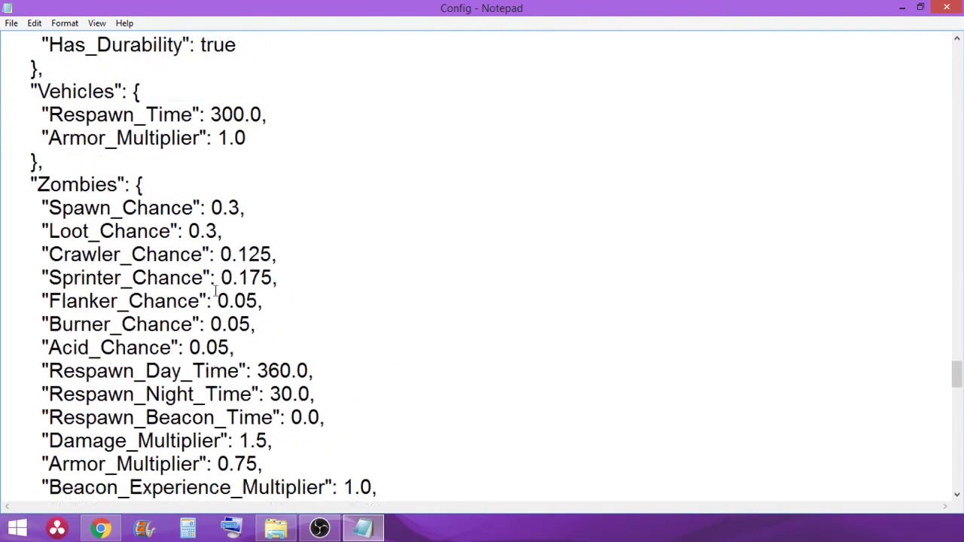
{"action": "scroll", "coordinate": [214, 292], "scroll_direction": "up", "scroll_amount": 20}
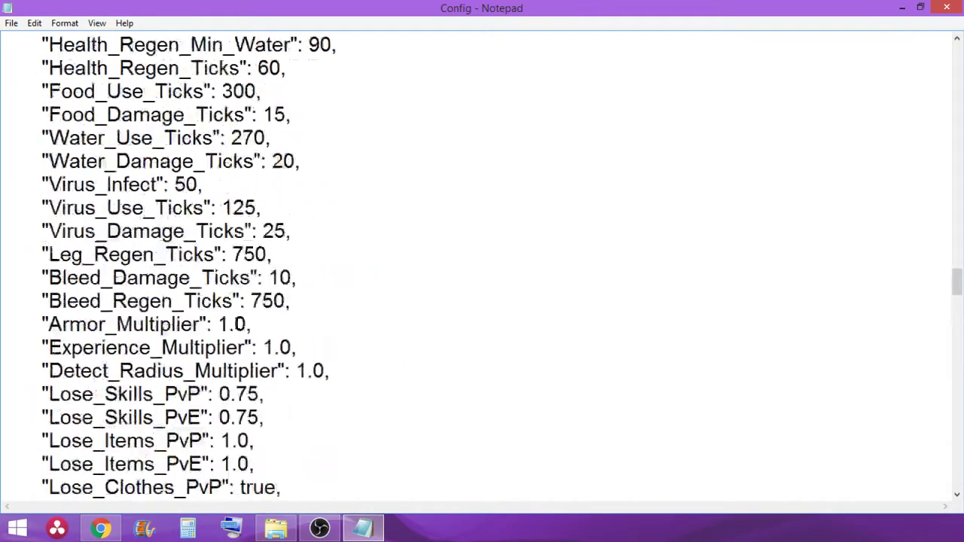
{"action": "scroll", "coordinate": [251, 324], "scroll_direction": "up", "scroll_amount": 20}
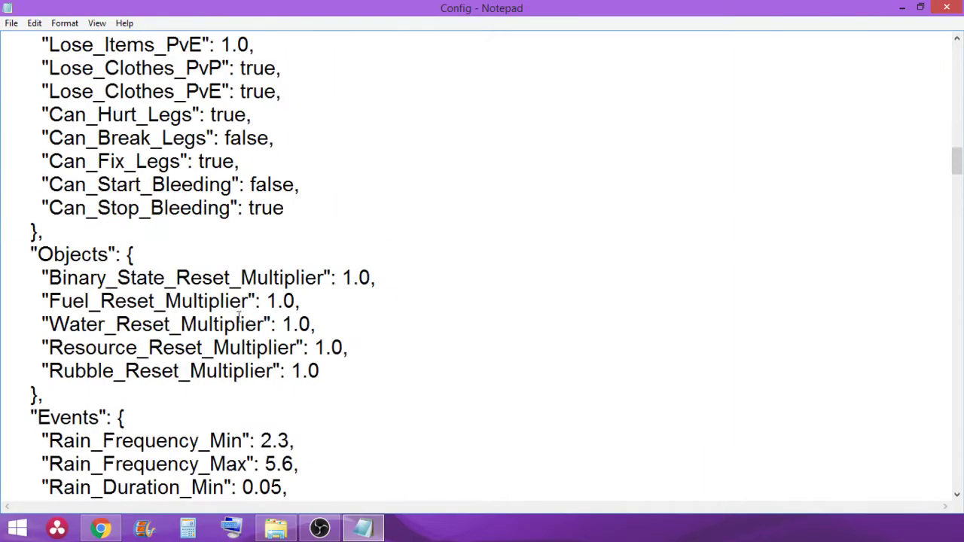
{"action": "scroll", "coordinate": [267, 200], "scroll_direction": "up", "scroll_amount": 10}
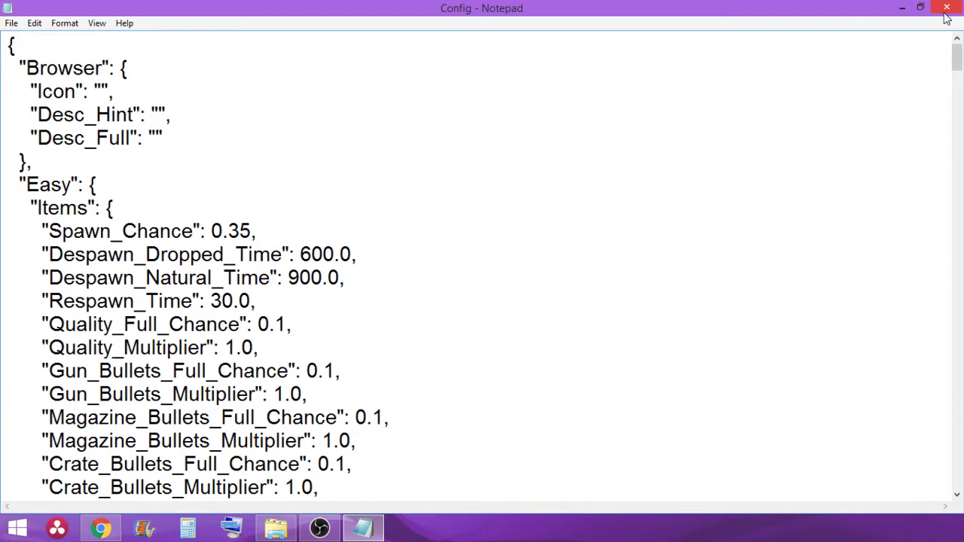
{"action": "left_click", "coordinate": [945, 11]}
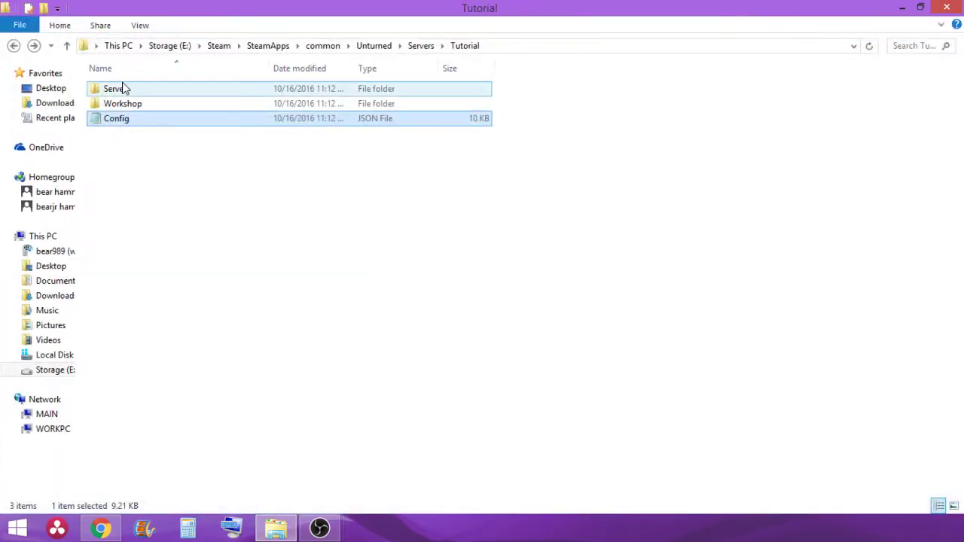
Open the Commands file in the Tutorial server's Server folder and move its window aside.
{"action": "double_click", "coordinate": [120, 88]}
{"action": "left_click", "coordinate": [134, 91]}
{"action": "double_click", "coordinate": [134, 91]}
{"action": "left_click_drag", "start_coordinate": [382, 108], "coordinate": [583, 100]}
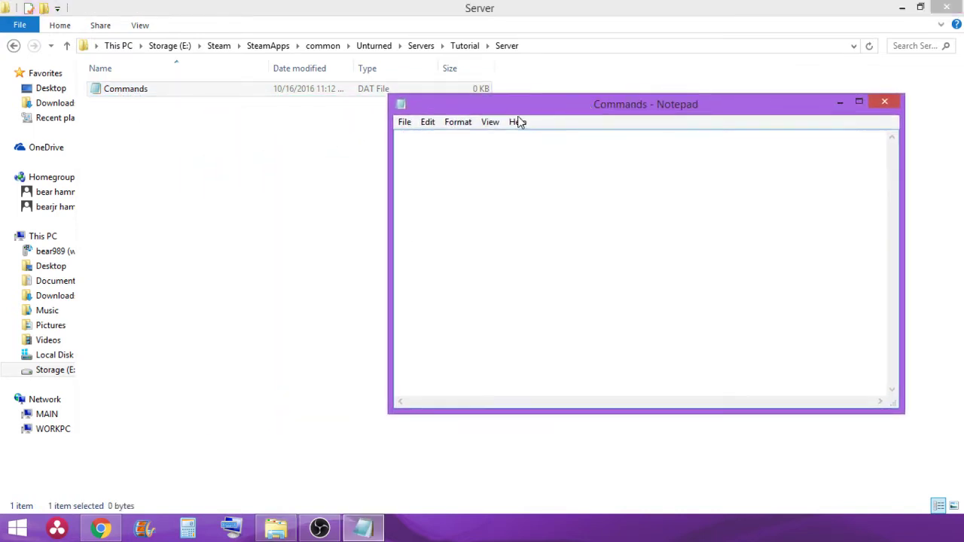
Return to the Servers folder and open the Commands file from the Server folder of MyLanServer.
{"action": "left_click", "coordinate": [14, 45]}
{"action": "left_click", "coordinate": [13, 46]}
{"action": "left_click", "coordinate": [13, 45]}
{"action": "double_click", "coordinate": [105, 107]}
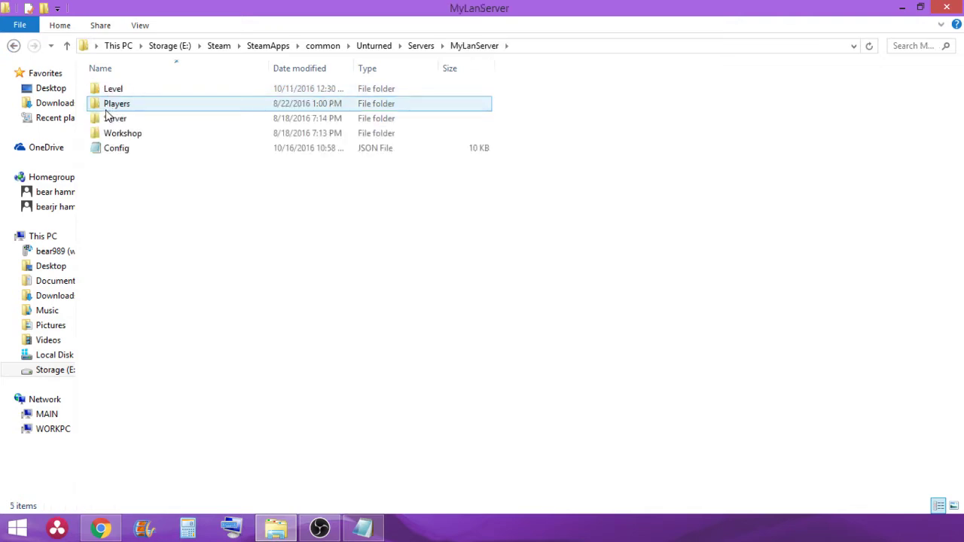
{"action": "left_click", "coordinate": [119, 121]}
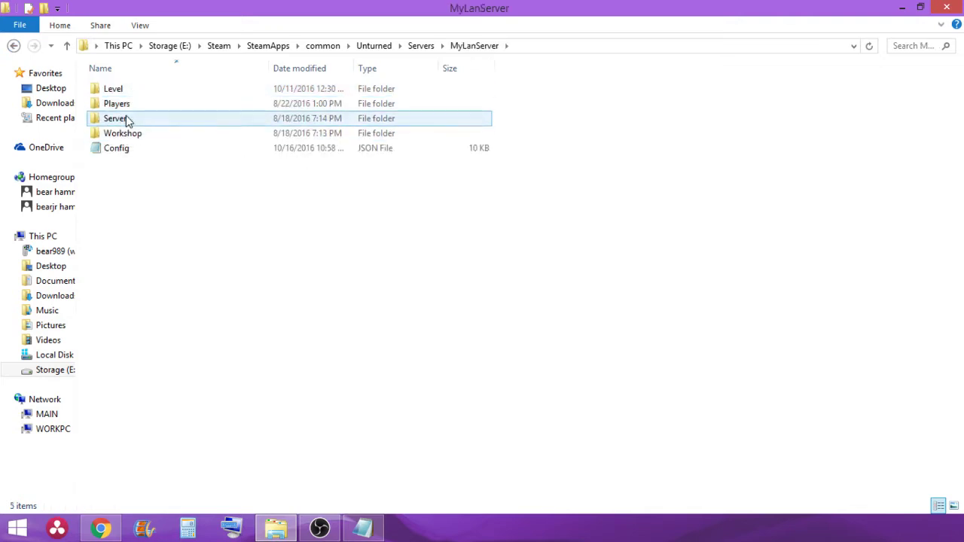
{"action": "double_click", "coordinate": [120, 123]}
{"action": "left_click", "coordinate": [122, 125]}
{"action": "key", "text": "Return"}
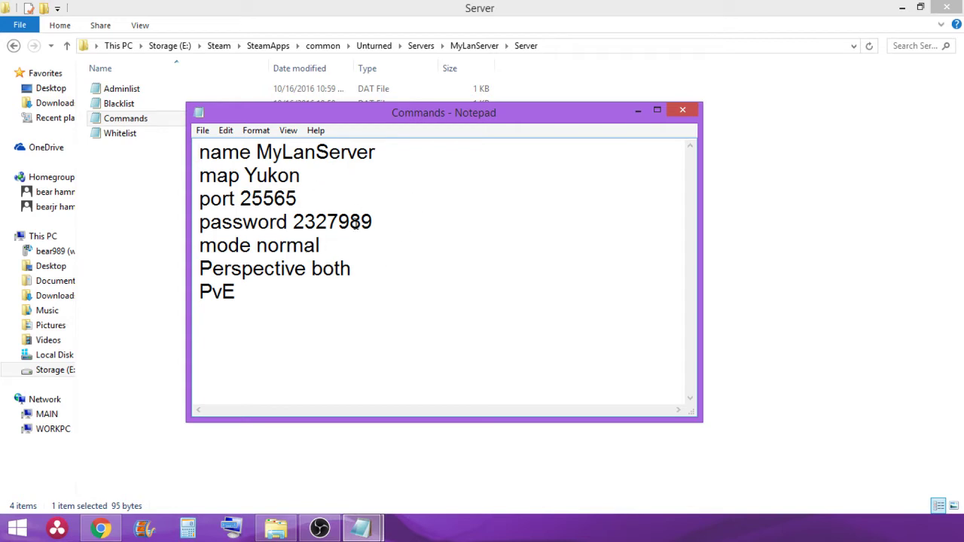
Examine the name, map, port, password, mode, perspective and PvE lines in MyLanServer's Commands file.
{"action": "left_click_drag", "start_coordinate": [382, 226], "coordinate": [175, 224]}
{"action": "key", "text": "Left"}
{"action": "left_click_drag", "start_coordinate": [295, 198], "coordinate": [333, 210]}
{"action": "left_click", "coordinate": [307, 192]}
{"action": "left_click_drag", "start_coordinate": [416, 154], "coordinate": [181, 141]}
{"action": "left_click_drag", "start_coordinate": [355, 242], "coordinate": [370, 267]}
{"action": "left_click", "coordinate": [248, 293]}
{"action": "left_click_drag", "start_coordinate": [223, 293], "coordinate": [266, 290]}
{"action": "left_click", "coordinate": [248, 292]}
{"action": "left_click", "coordinate": [267, 290]}
{"action": "left_click_drag", "start_coordinate": [303, 174], "coordinate": [192, 172]}
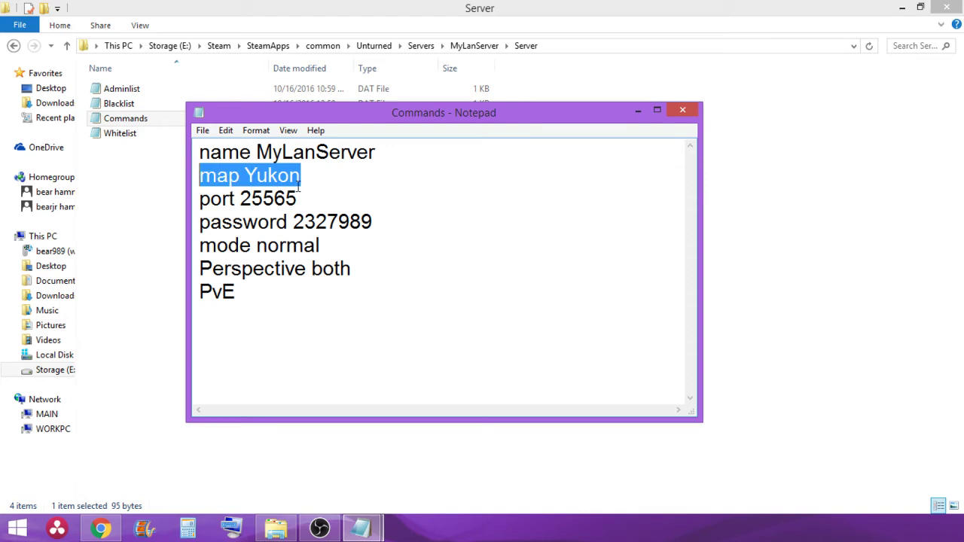
{"action": "left_click", "coordinate": [368, 188]}
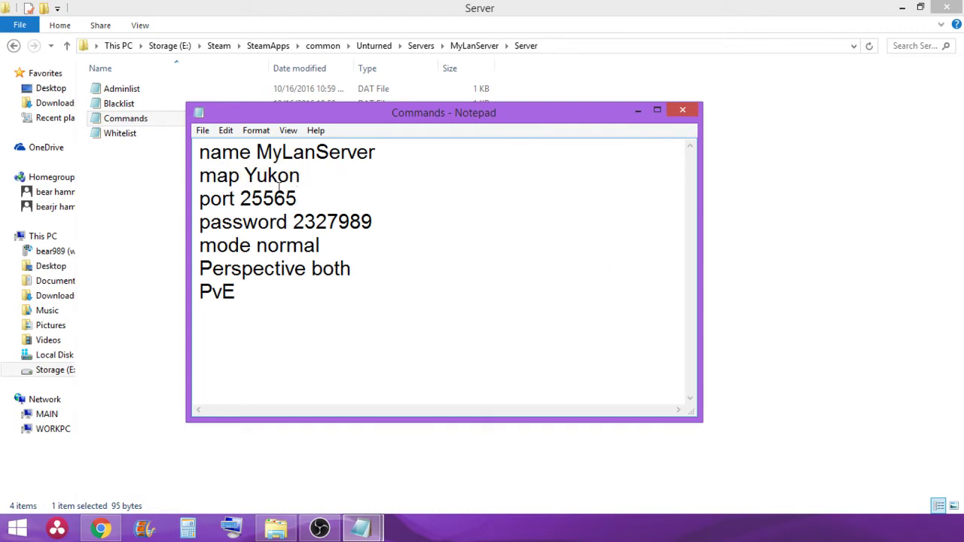
Place the empty Tutorial Commands file beside the MyLanServer one and enter "name bearsden" as its first line.
{"action": "left_click_drag", "start_coordinate": [290, 113], "coordinate": [244, 96]}
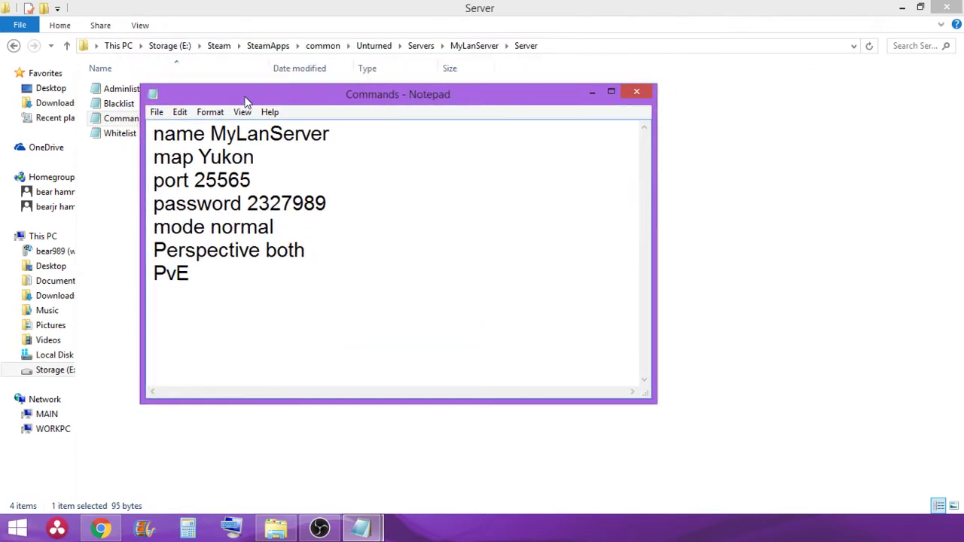
{"action": "left_click", "coordinate": [261, 153]}
{"action": "mouse_move", "coordinate": [362, 528]}
{"action": "left_click", "coordinate": [303, 433]}
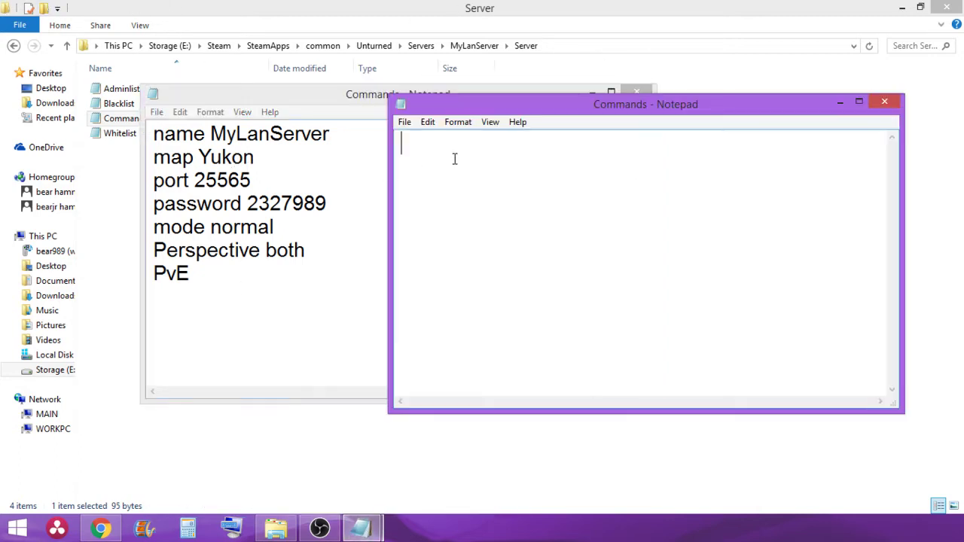
{"action": "type", "text": "Name"}
{"action": "key", "text": "BackSpace"}
{"action": "key", "text": "BackSpace"}
{"action": "key", "text": "BackSpace"}
{"action": "key", "text": "BackSpace"}
{"action": "type", "text": "name"}
{"action": "type", "text": "bearsdenb"}
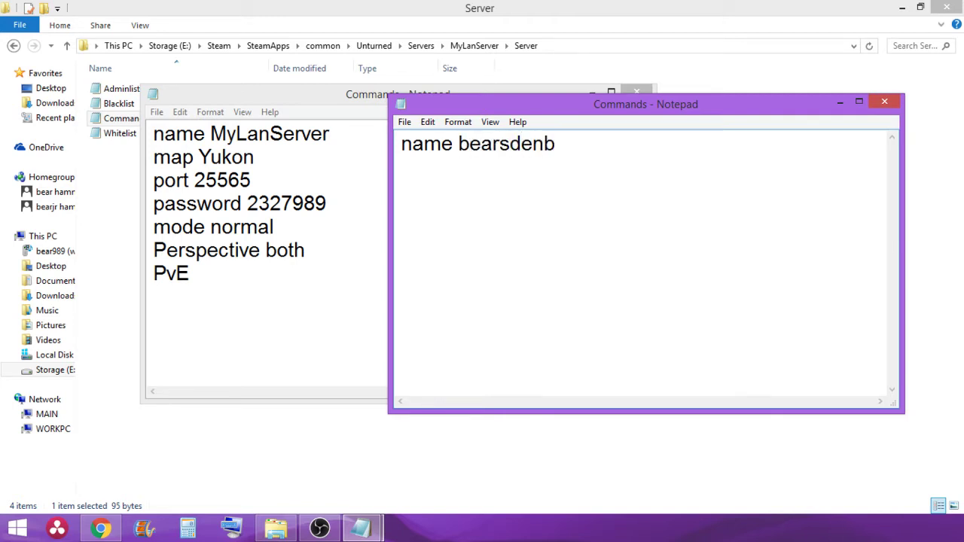
{"action": "key", "text": "BackSpace"}
{"action": "key", "text": "Return"}
Add the line "map PEI" below the name in the Tutorial Commands file.
{"action": "type", "text": "map"}
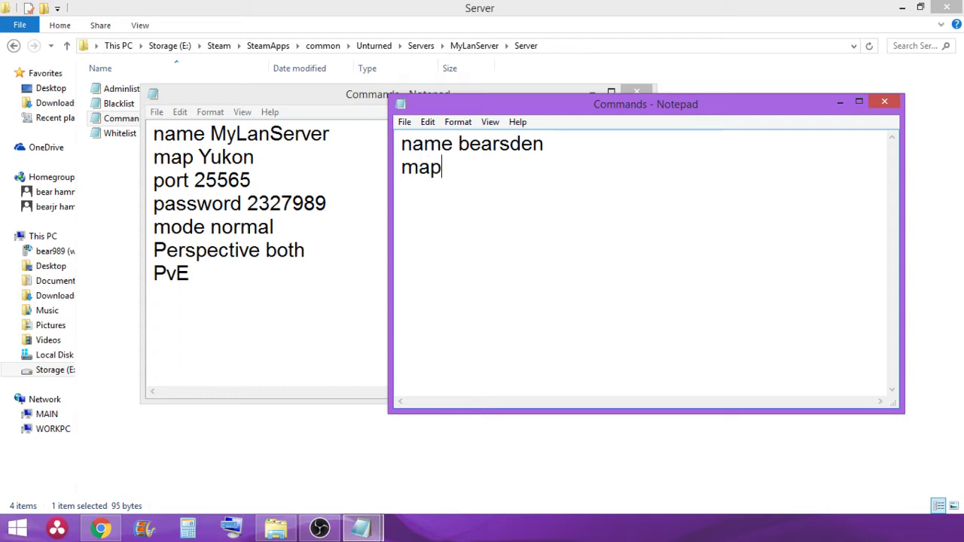
{"action": "type", "text": " PIE"}
{"action": "key", "text": "BackSpace"}
{"action": "key", "text": "BackSpace"}
{"action": "type", "text": "Ei"}
{"action": "key", "text": "BackSpace"}
{"action": "type", "text": "EI"}
{"action": "key", "text": "Return"}
Add the line "port25565" below the map and begin the following line with "mode".
{"action": "type", "text": "port"}
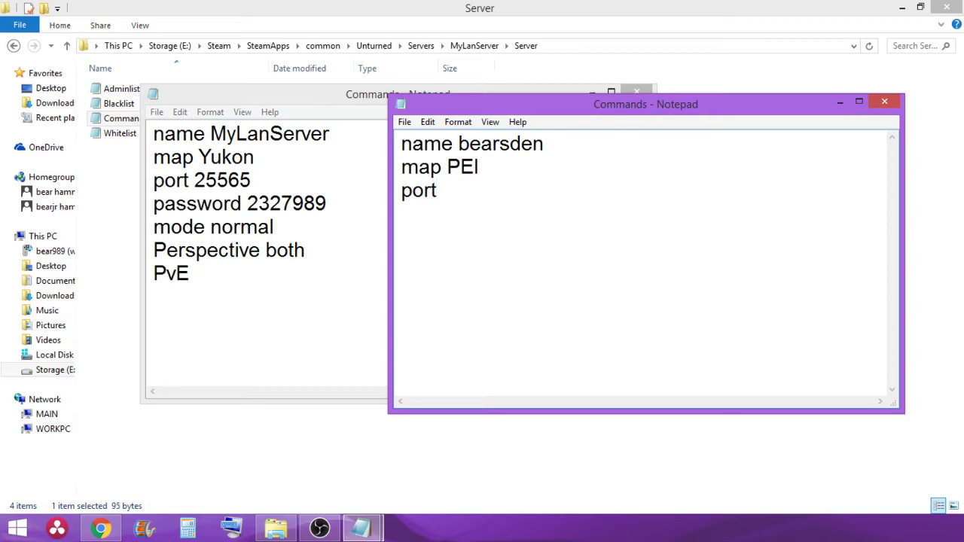
{"action": "type", "text": "22565"}
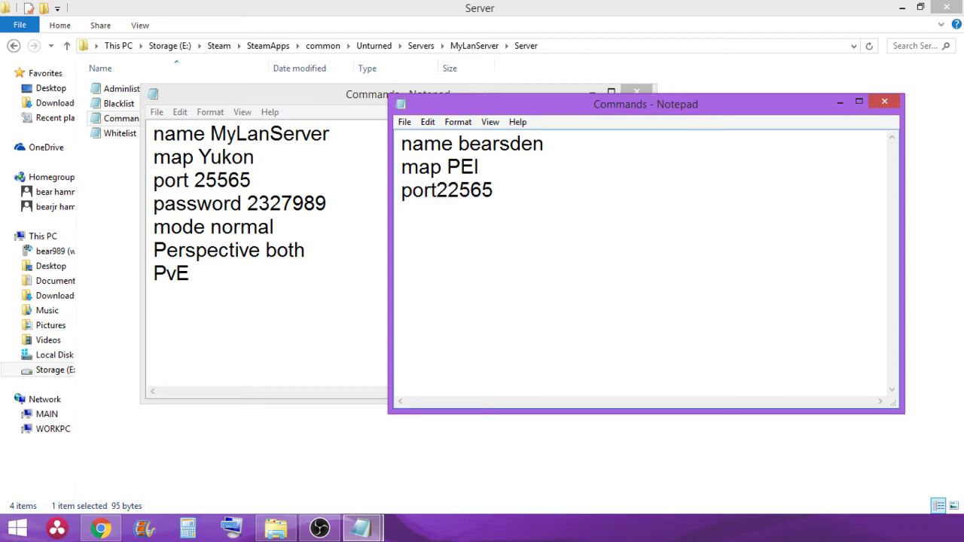
{"action": "key", "text": "BackSpace"}
{"action": "key", "text": "BackSpace"}
{"action": "key", "text": "BackSpace"}
{"action": "key", "text": "BackSpace"}
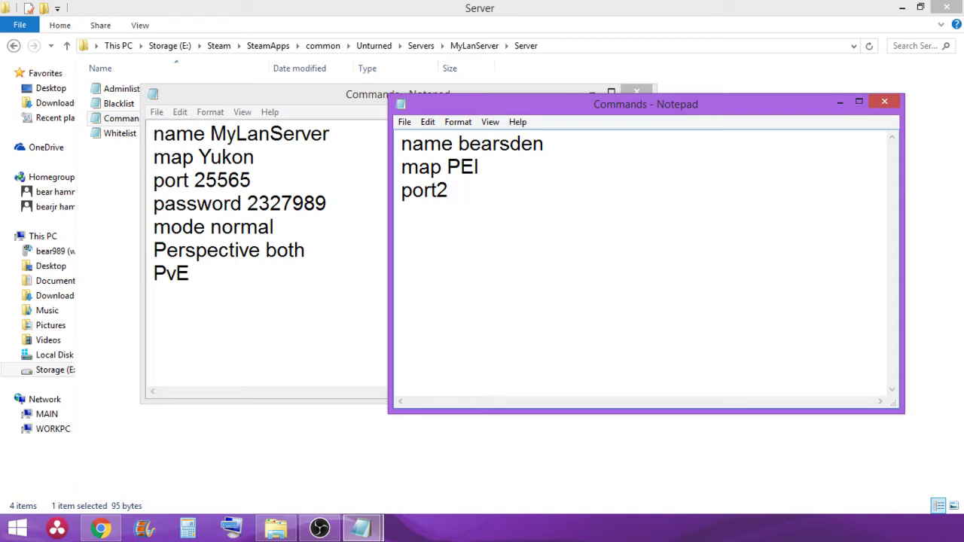
{"action": "type", "text": "5565"}
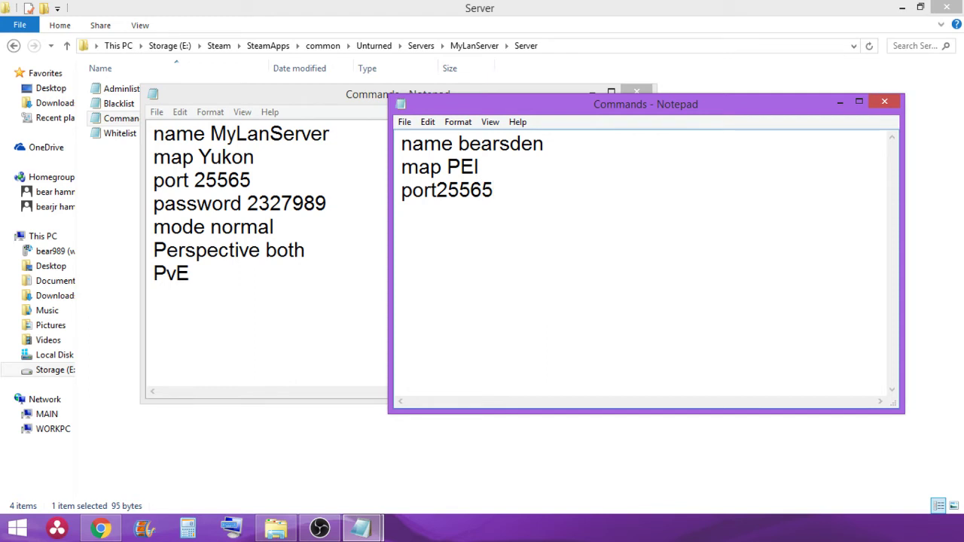
{"action": "key", "text": "Return"}
{"action": "type", "text": "mode"}
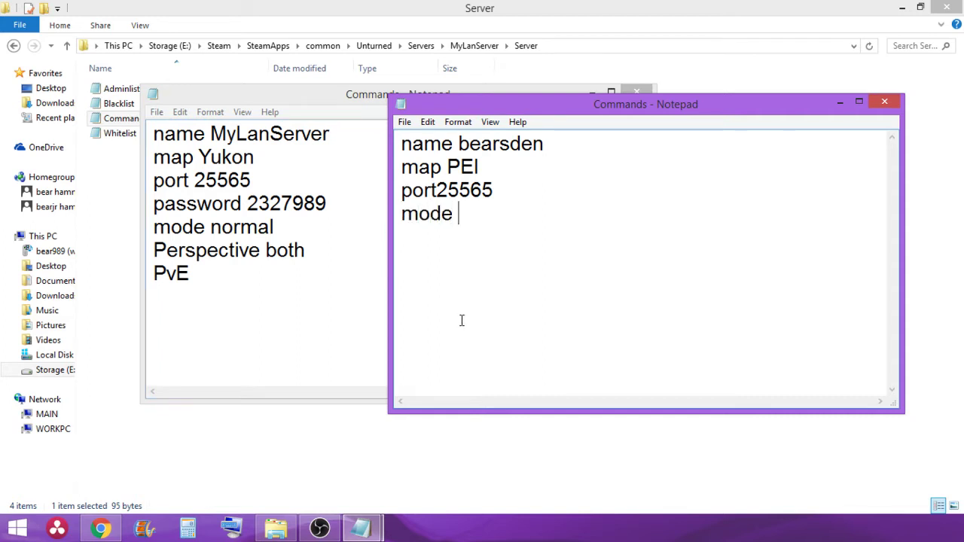
{"action": "type", "text": " Hard"}
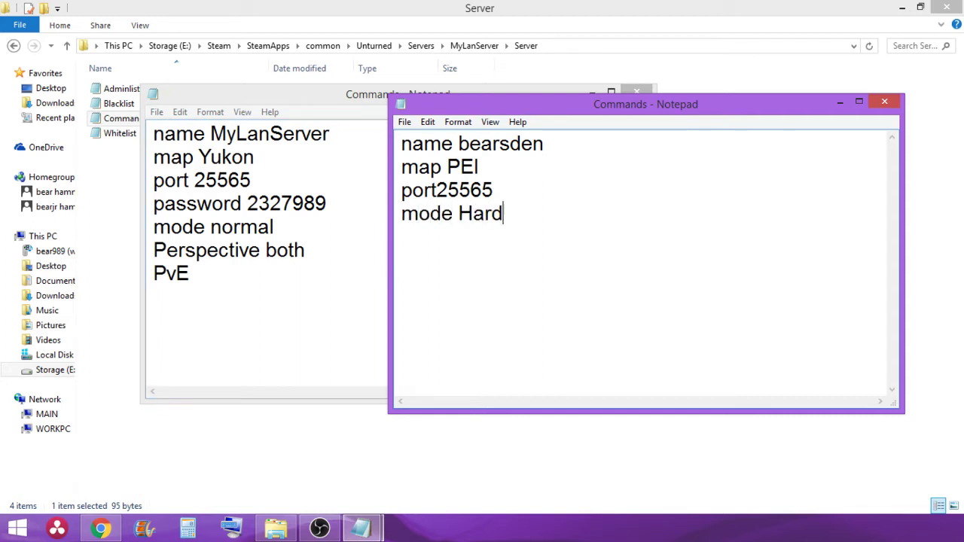
{"action": "key", "text": "BackSpace"}
{"action": "key", "text": "BackSpace"}
{"action": "key", "text": "BackSpace"}
{"action": "key", "text": "BackSpace"}
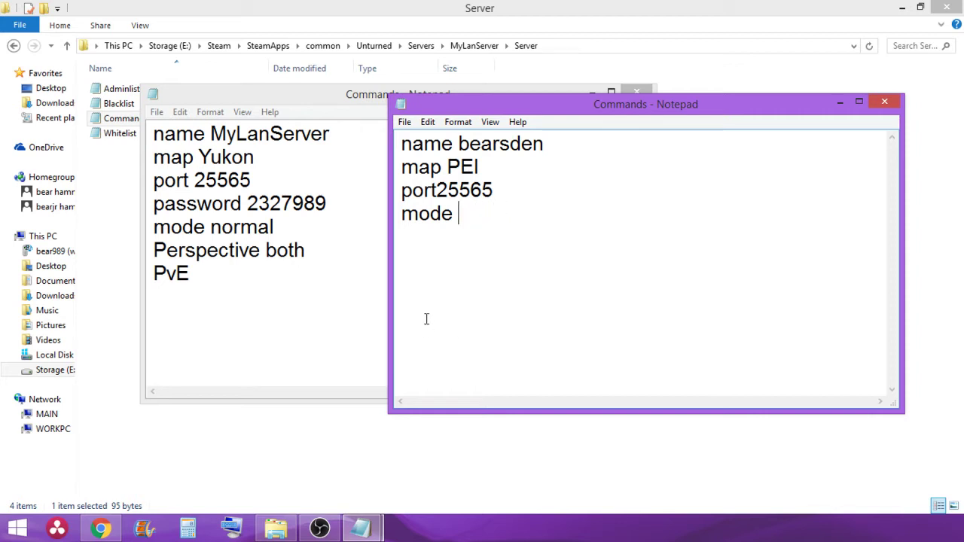
{"action": "type", "text": "hard"}
{"action": "key", "text": "BackSpace"}
{"action": "key", "text": "BackSpace"}
{"action": "key", "text": "BackSpace"}
{"action": "key", "text": "BackSpace"}
Complete the mode line with the value "easy" and start a new line below it.
{"action": "type", "text": "easy"}
{"action": "key", "text": "Return"}
Copy the lines "Perspective both" and "PvE" from the MyLanServer Commands file and paste them below the mode line in the Tutorial one.
{"action": "left_click_drag", "start_coordinate": [153, 250], "coordinate": [253, 272]}
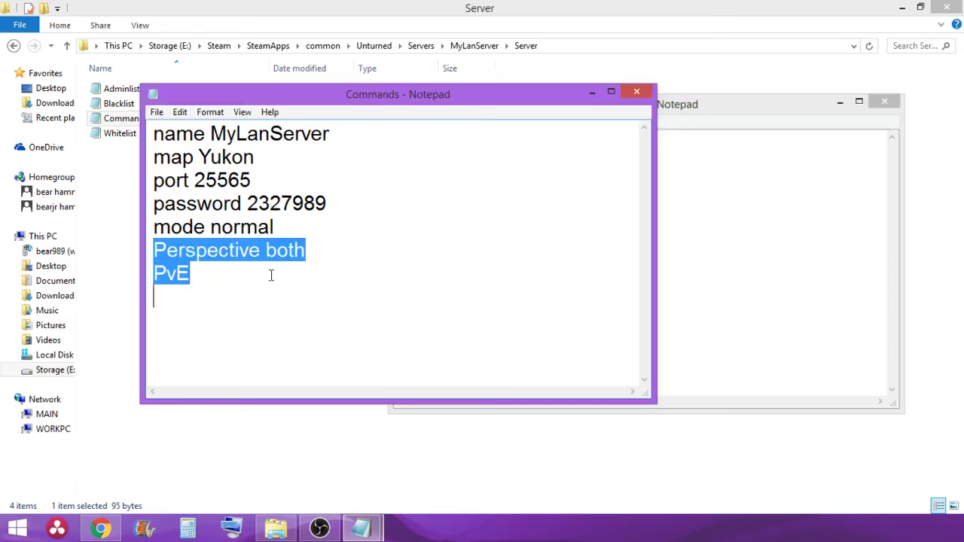
{"action": "right_click", "coordinate": [263, 256]}
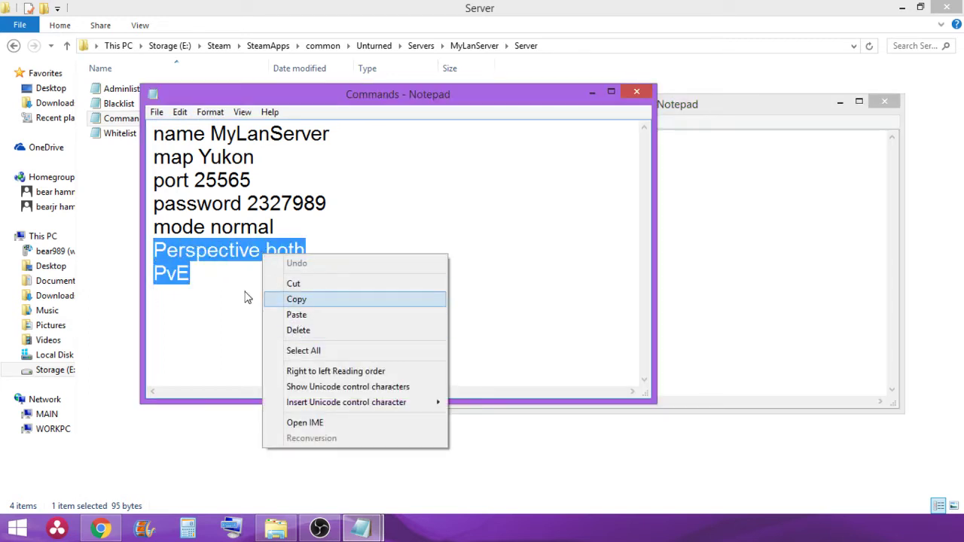
{"action": "left_click", "coordinate": [308, 301]}
{"action": "left_click", "coordinate": [674, 282]}
{"action": "right_click", "coordinate": [525, 261]}
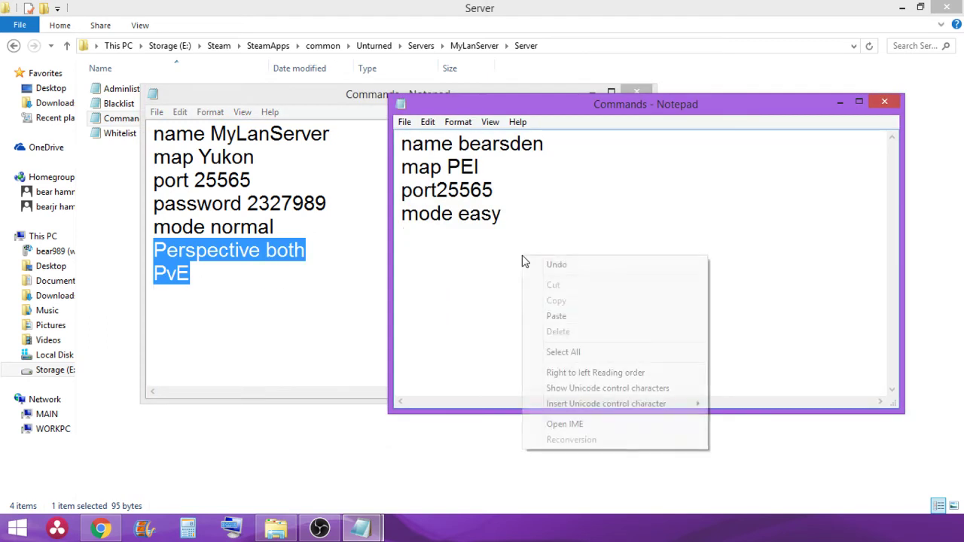
{"action": "left_click", "coordinate": [585, 317]}
Close the MyLanServer Commands file and place the cursor after "PvE" in the Tutorial Commands file.
{"action": "left_click_drag", "start_coordinate": [446, 261], "coordinate": [354, 259]}
{"action": "left_click", "coordinate": [385, 298]}
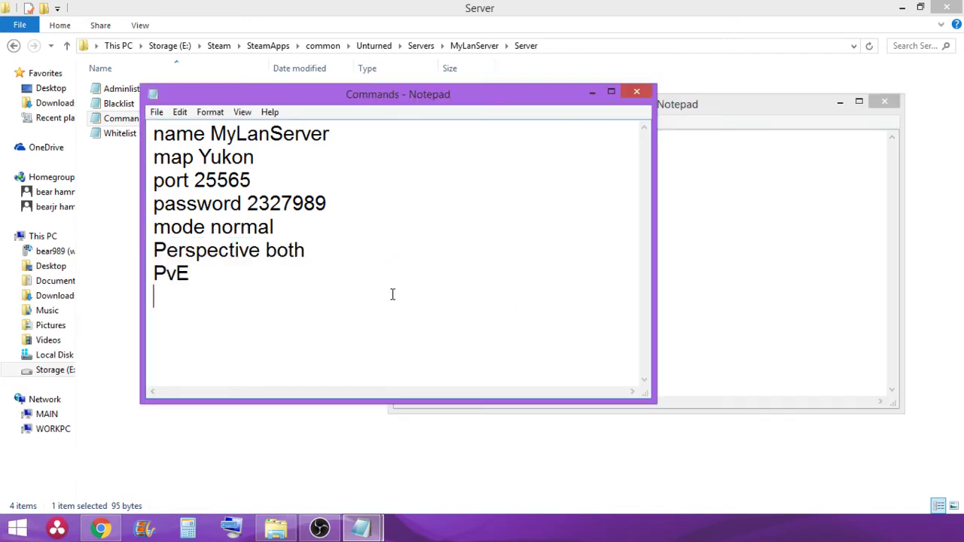
{"action": "left_click", "coordinate": [635, 94]}
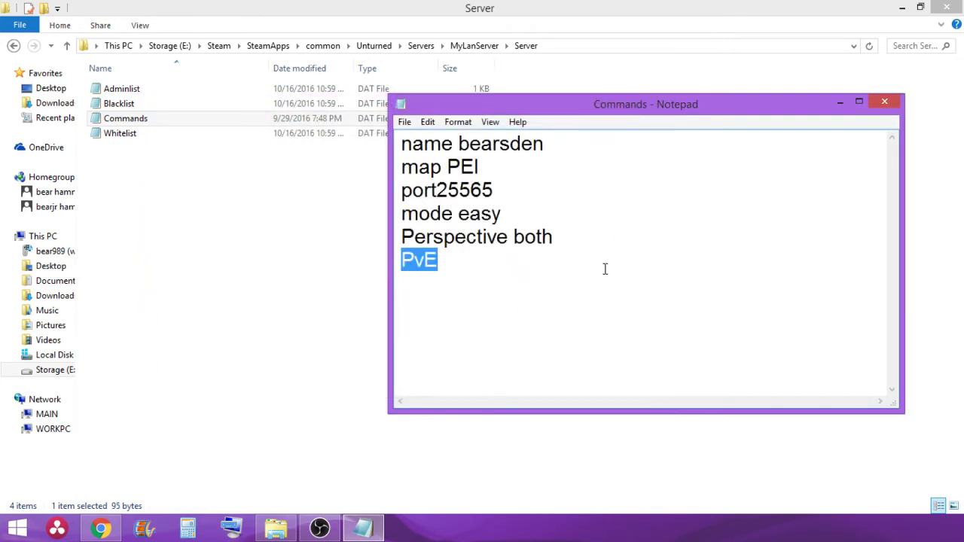
{"action": "left_click", "coordinate": [605, 269]}
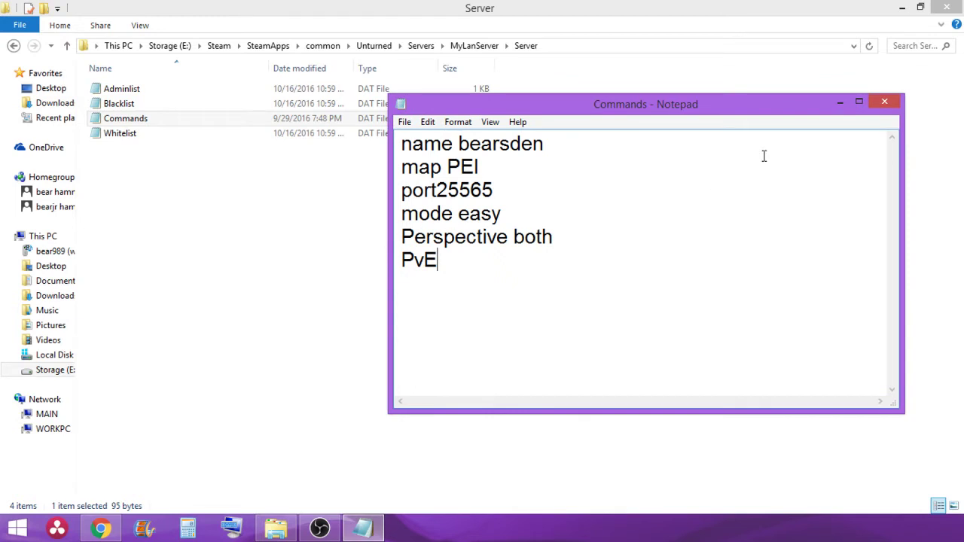
Correct the port line to "port 25565" in the Tutorial Commands file, then close the file with its changes saved.
{"action": "left_click", "coordinate": [437, 192]}
{"action": "left_click", "coordinate": [882, 104]}
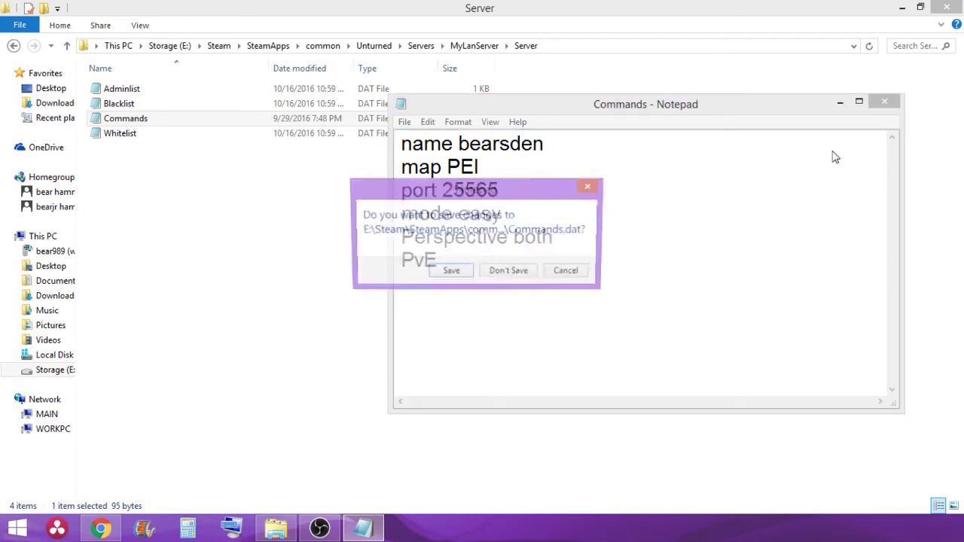
{"action": "left_click", "coordinate": [454, 269]}
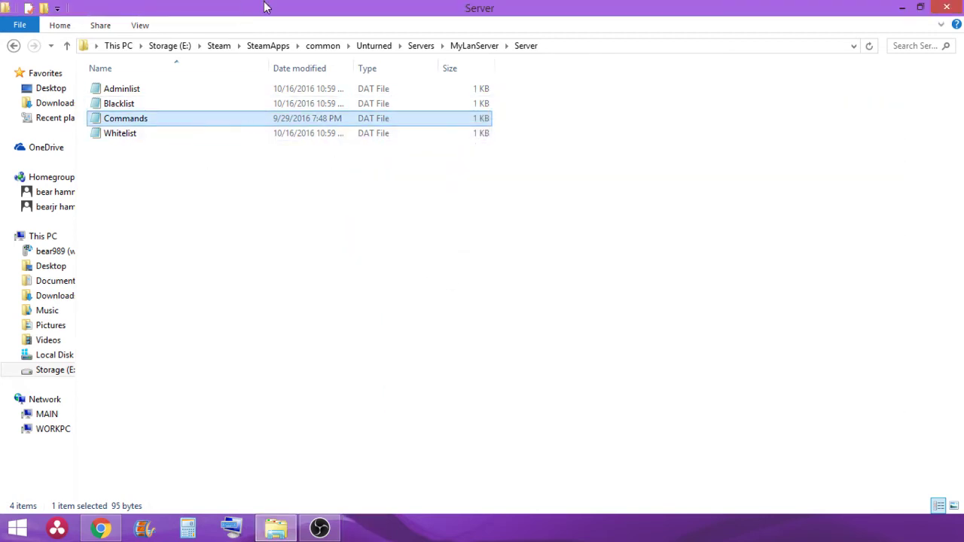
Return to the main Unturned folder and launch the server with the Unturned - Shortcut file.
{"action": "left_click_drag", "start_coordinate": [267, 9], "coordinate": [320, 27]}
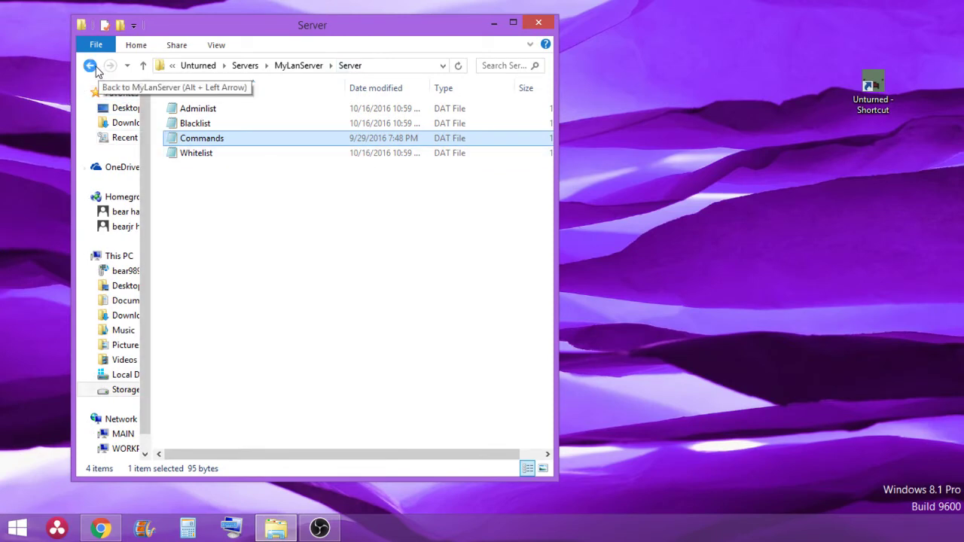
{"action": "left_click", "coordinate": [95, 67]}
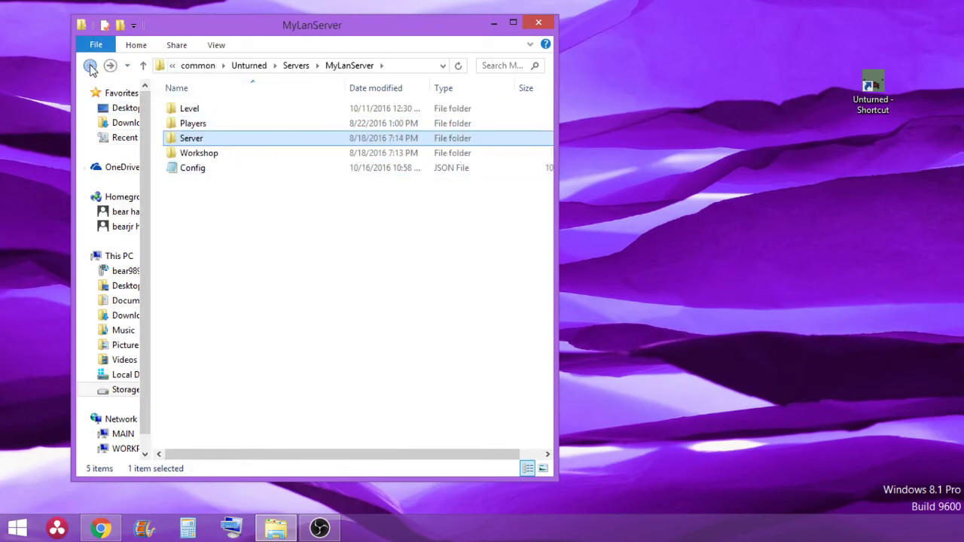
{"action": "left_click", "coordinate": [89, 67]}
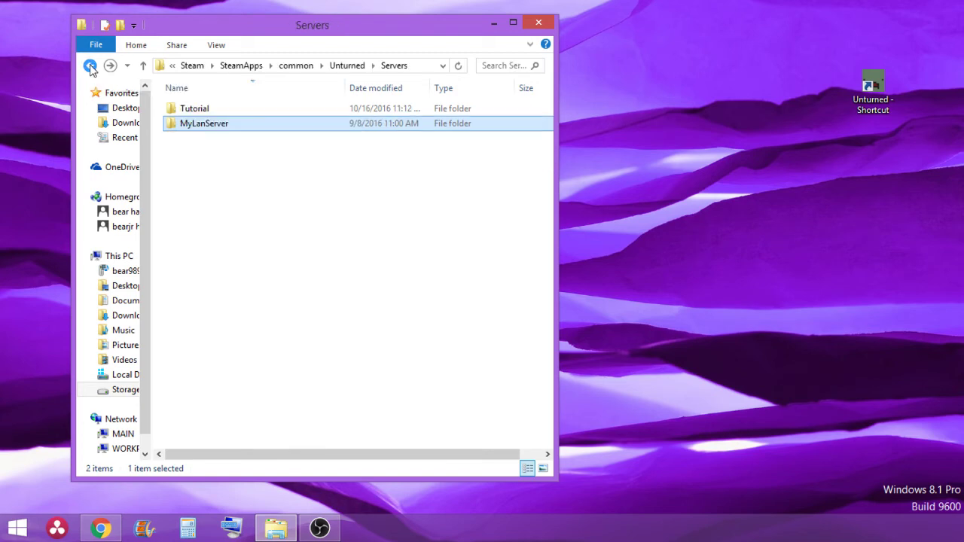
{"action": "double_click", "coordinate": [190, 108]}
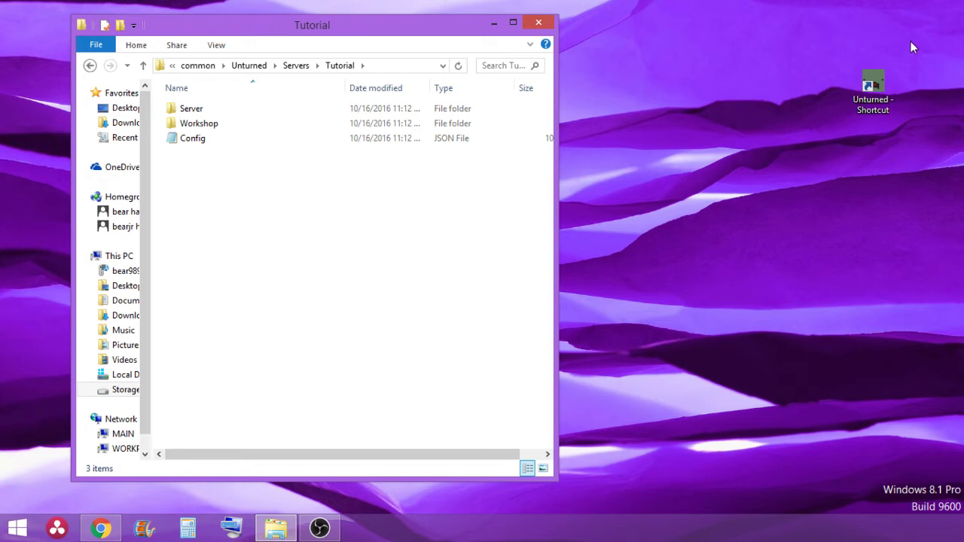
{"action": "left_click", "coordinate": [99, 67]}
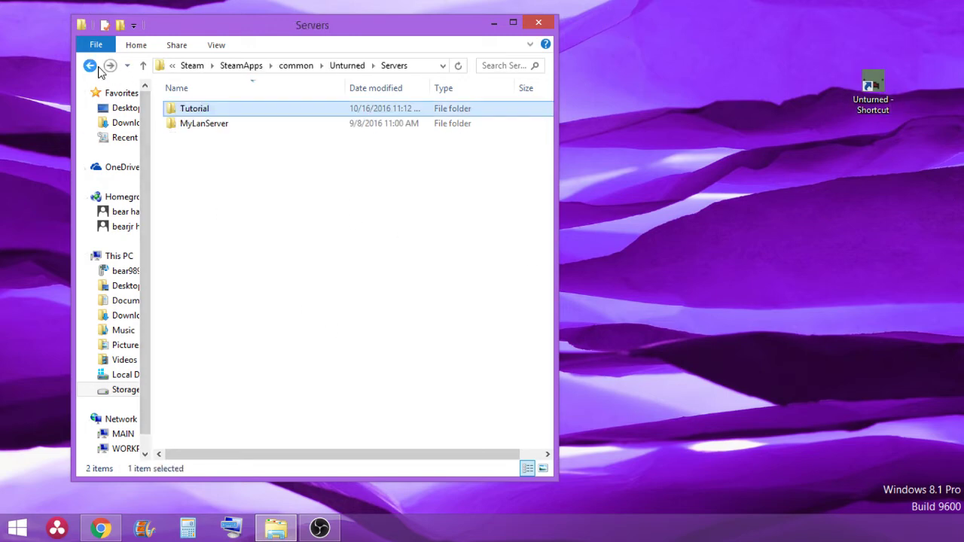
{"action": "left_click", "coordinate": [89, 66]}
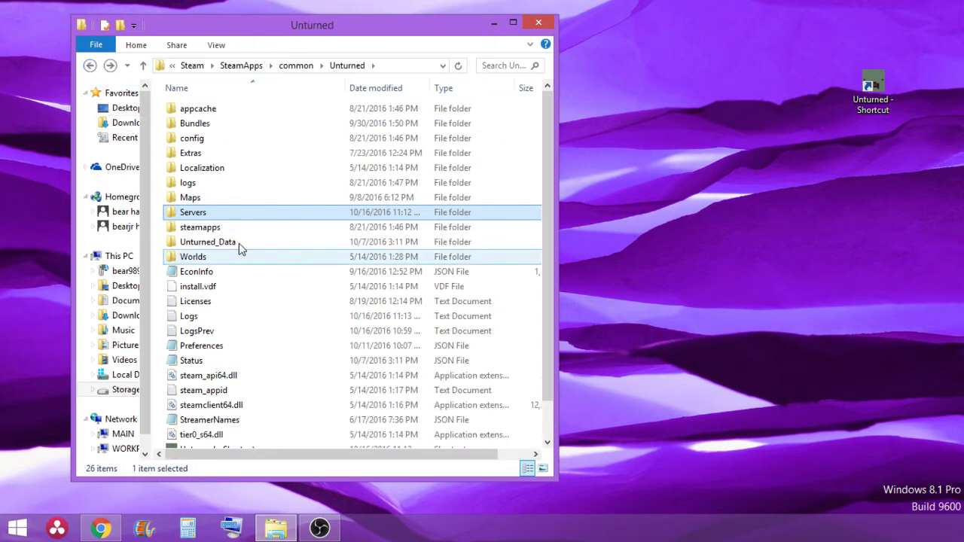
{"action": "scroll", "coordinate": [208, 273], "scroll_direction": "down", "scroll_amount": 1}
{"action": "left_click", "coordinate": [233, 416]}
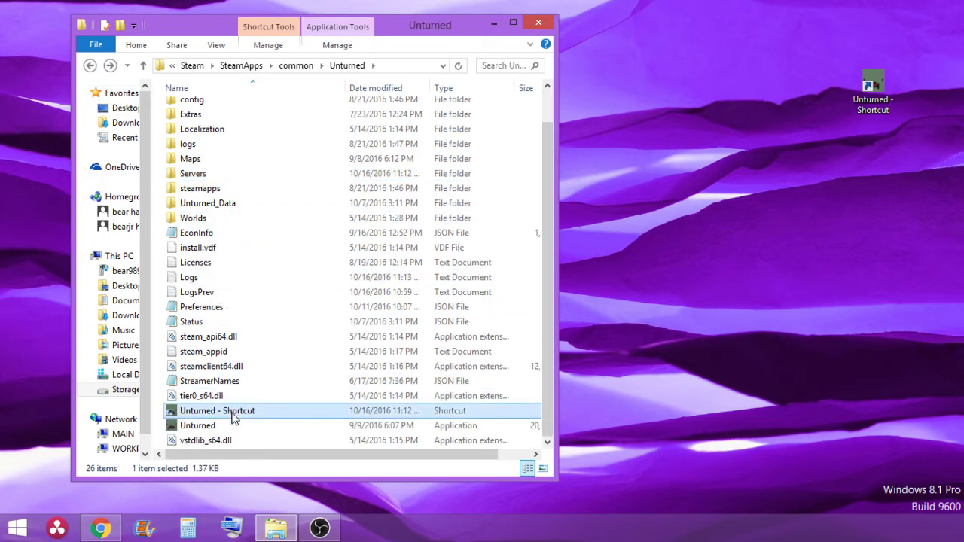
{"action": "double_click", "coordinate": [234, 416]}
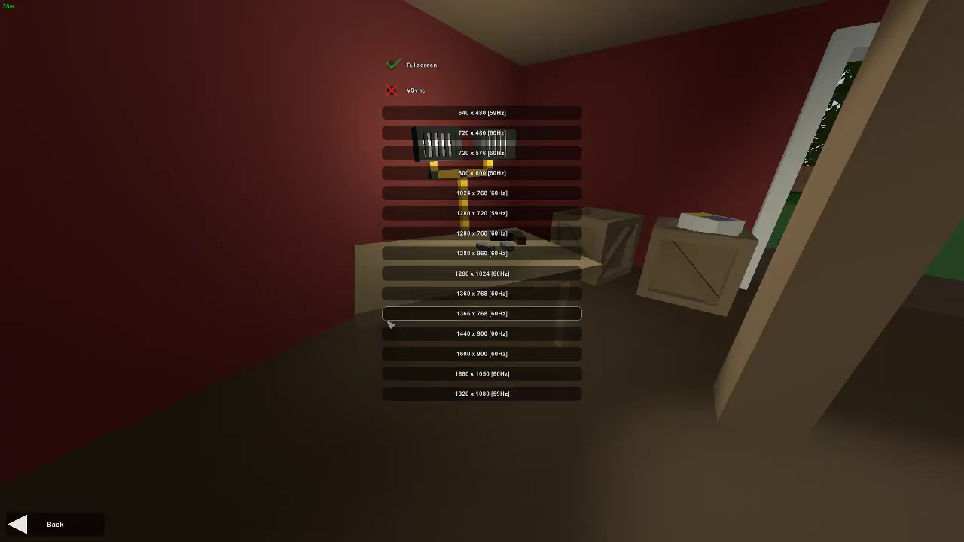
Switch to the Unturned game, leave its display settings and open the screen for connecting to a server by IP.
{"action": "left_click", "coordinate": [36, 527]}
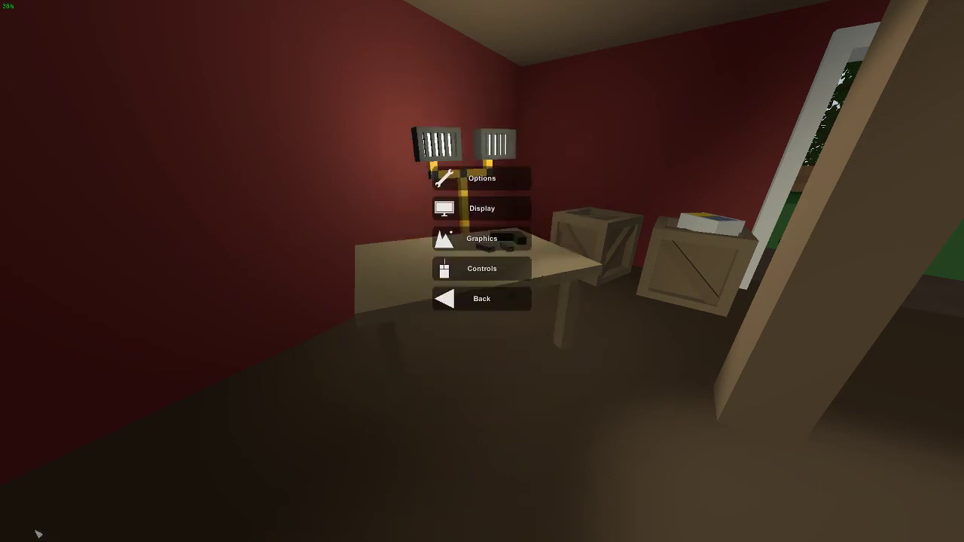
{"action": "left_click", "coordinate": [445, 334]}
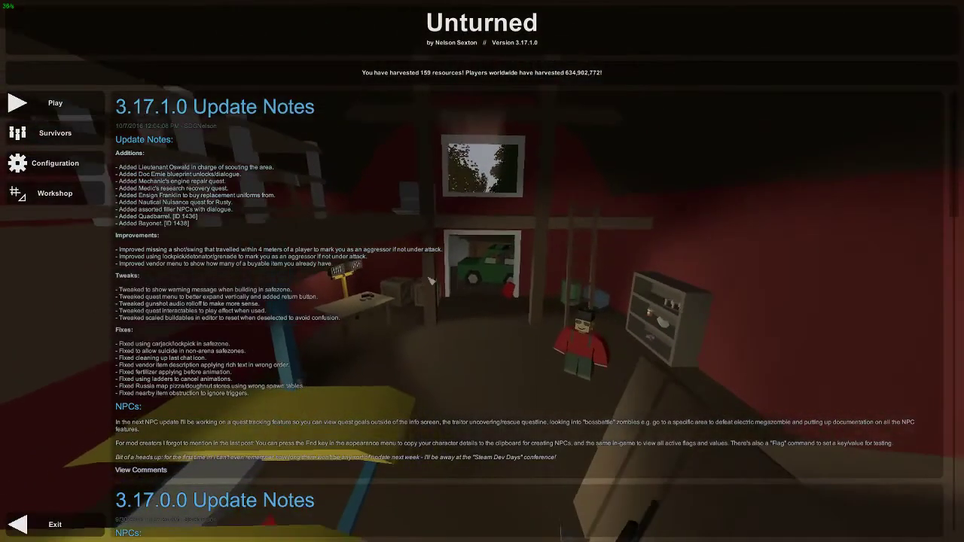
{"action": "left_click", "coordinate": [56, 103]}
{"action": "left_click", "coordinate": [453, 302]}
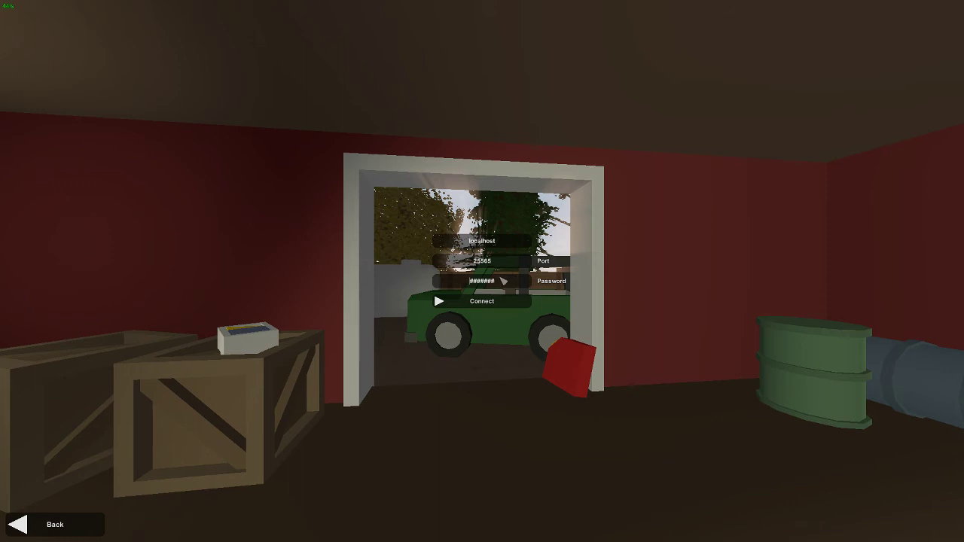
Clear the saved server password on the connection screen, keeping localhost as the IP.
{"action": "left_click", "coordinate": [505, 283]}
{"action": "key", "text": "BackSpace"}
{"action": "key", "text": "BackSpace"}
{"action": "key", "text": "BackSpace"}
{"action": "key", "text": "BackSpace"}
{"action": "key", "text": "BackSpace"}
{"action": "key", "text": "BackSpace"}
{"action": "left_click", "coordinate": [503, 243]}
Bring up the bearsden server console, move it into full view and check its level loading progress.
{"action": "left_click", "coordinate": [113, 458]}
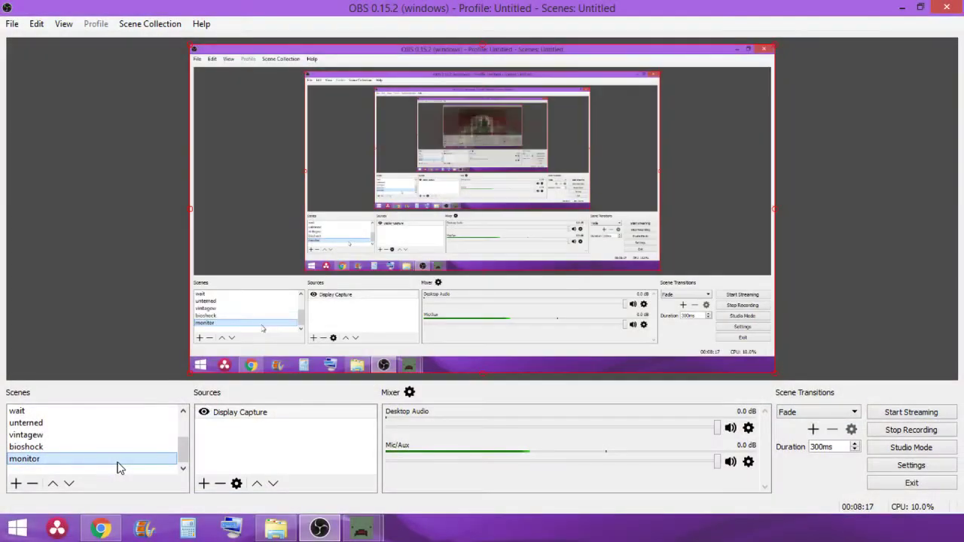
{"action": "left_click", "coordinate": [113, 422]}
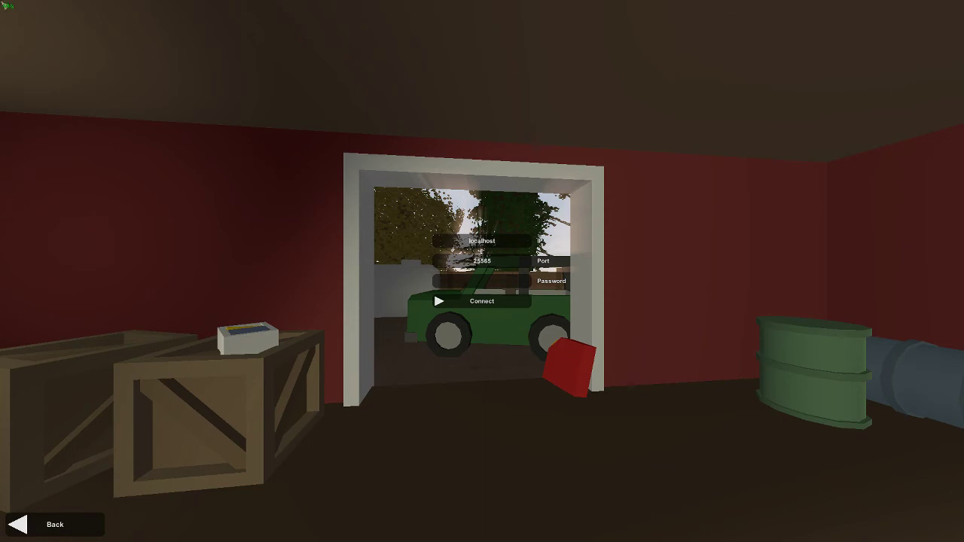
{"action": "left_click", "coordinate": [24, 458]}
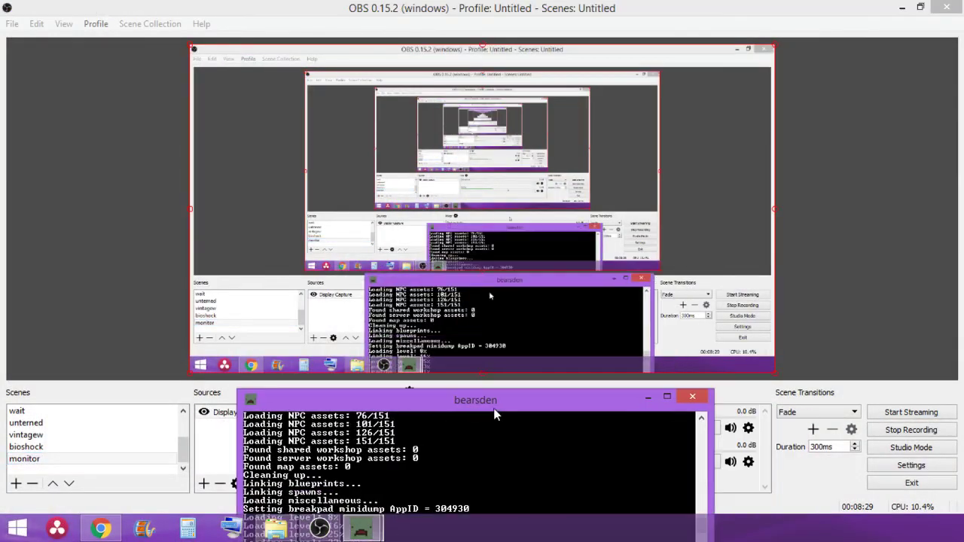
{"action": "left_click_drag", "start_coordinate": [494, 406], "coordinate": [493, 74]}
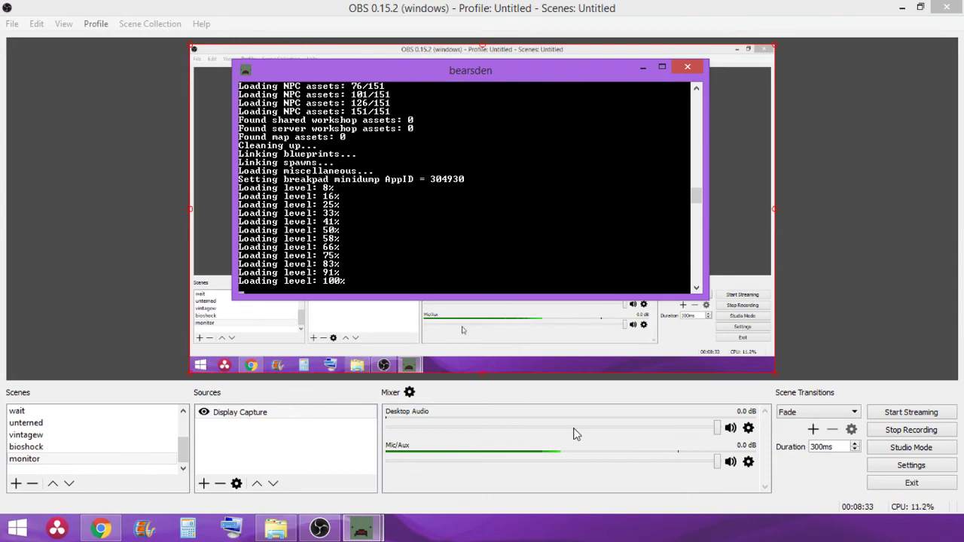
{"action": "left_click", "coordinate": [61, 423]}
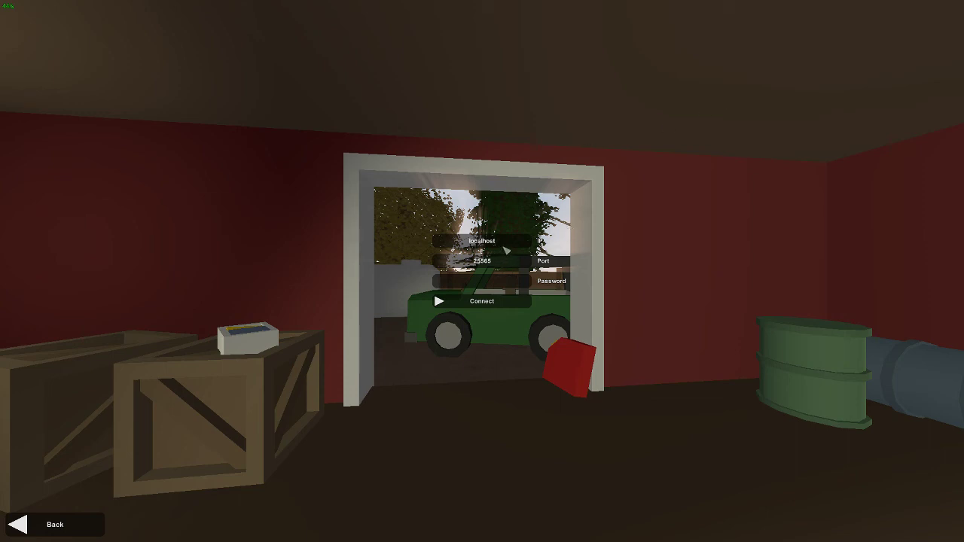
Connect to localhost on port 25565 without a password and join the bearsden server.
{"action": "left_click", "coordinate": [503, 243]}
{"action": "left_click", "coordinate": [508, 221]}
{"action": "left_click", "coordinate": [479, 303]}
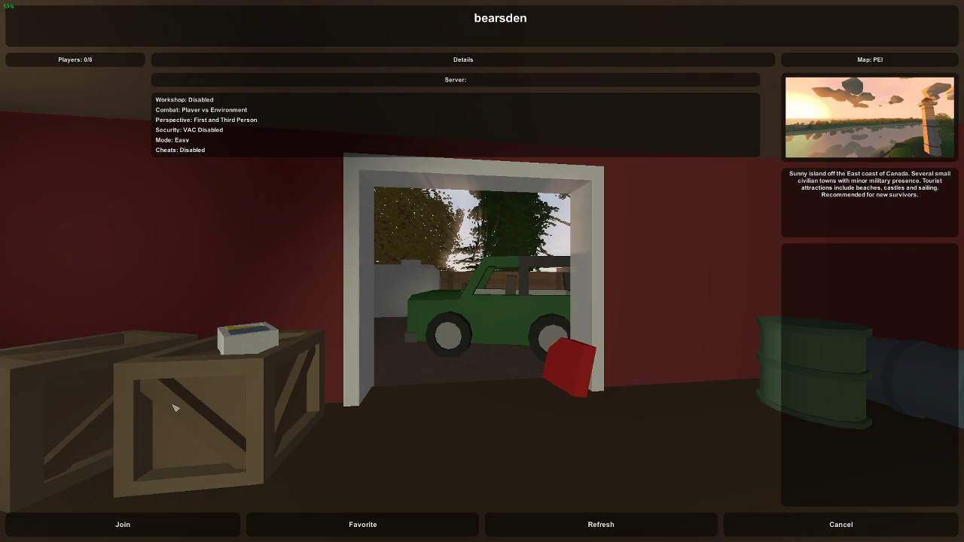
{"action": "left_click", "coordinate": [201, 524]}
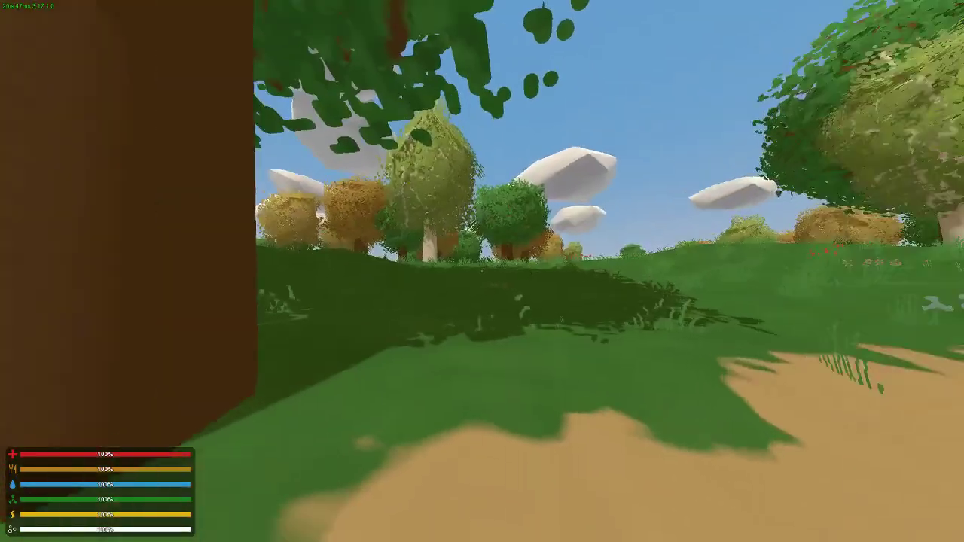
Walk around the PEI map to test the bearsden server and pause the game.
{"action": "key", "text": "w"}
{"action": "left_click", "coordinate": [482, 271]}
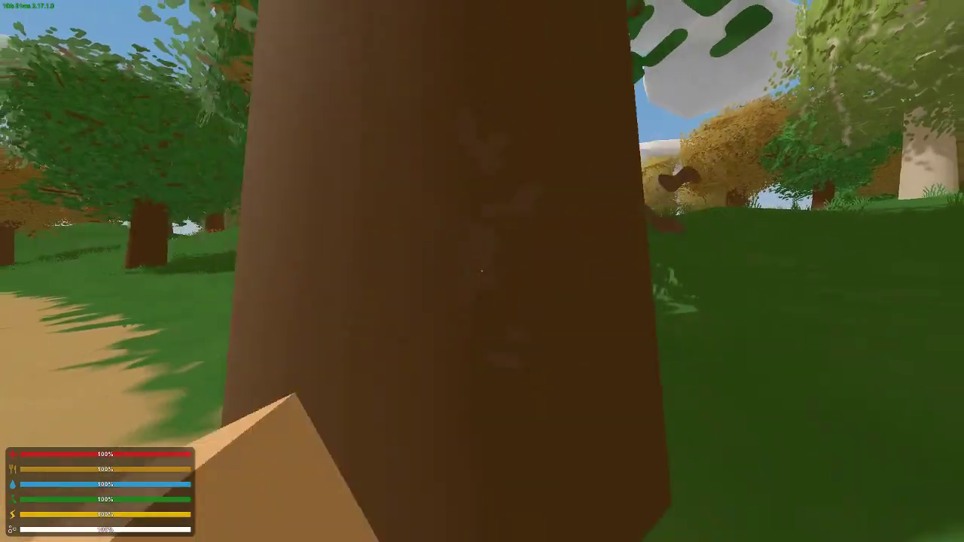
{"action": "key", "text": "w"}
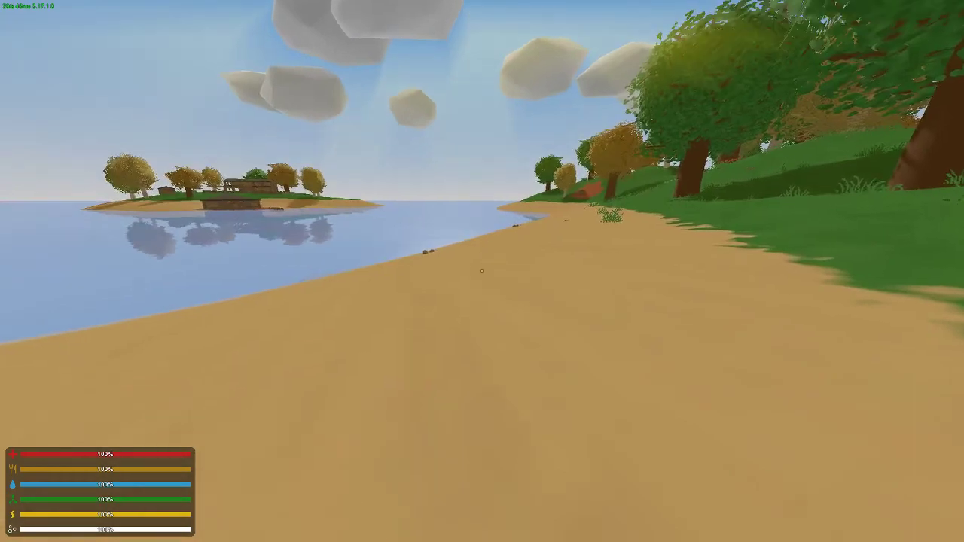
{"action": "key", "text": "w"}
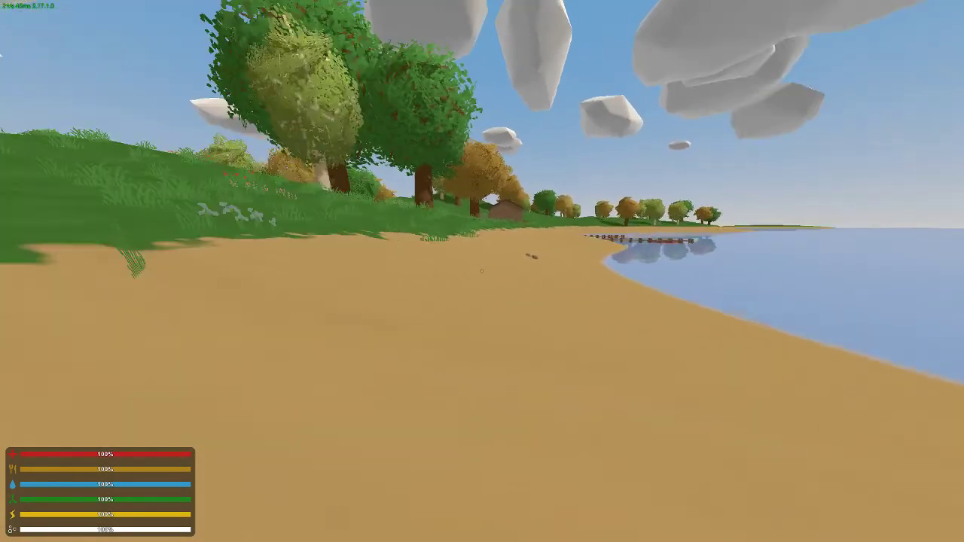
{"action": "key", "text": "Escape"}
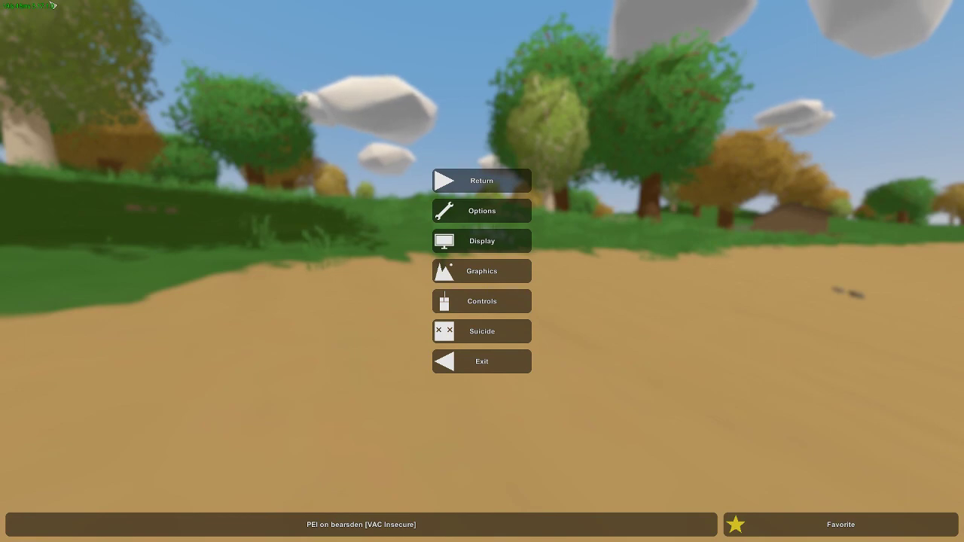
Check the bearsden server console for player connection entries and return to the paused game.
{"action": "key", "text": "alt+Tab"}
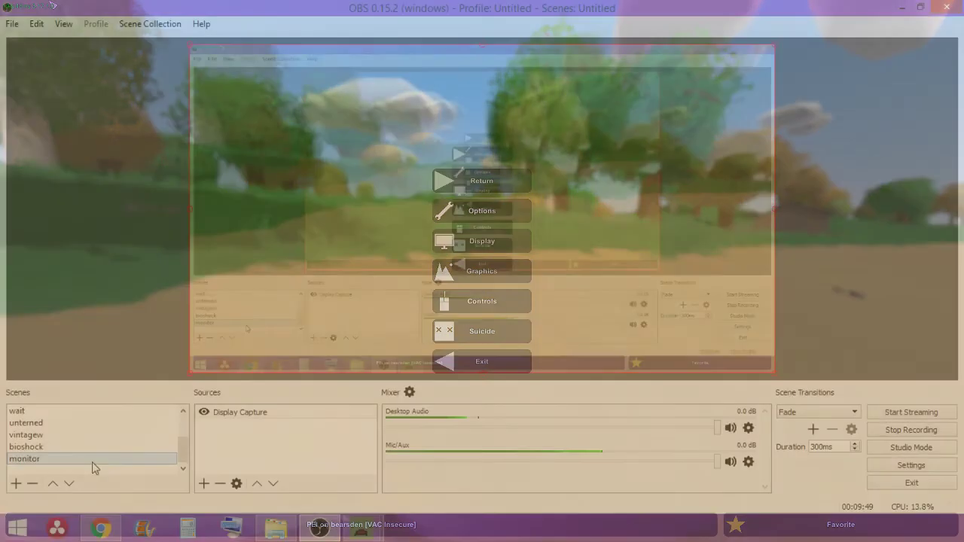
{"action": "mouse_move", "coordinate": [362, 527]}
{"action": "left_click", "coordinate": [338, 475]}
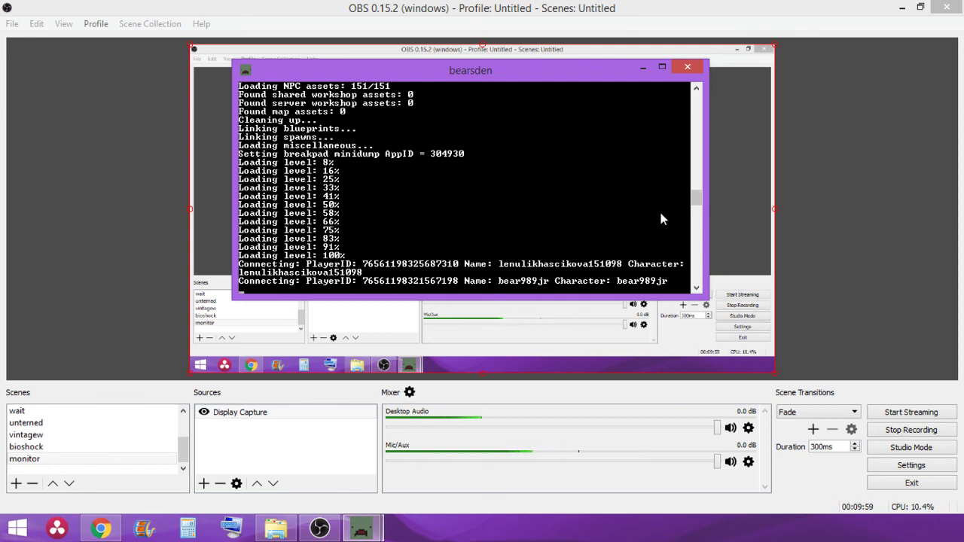
{"action": "left_click", "coordinate": [341, 454]}
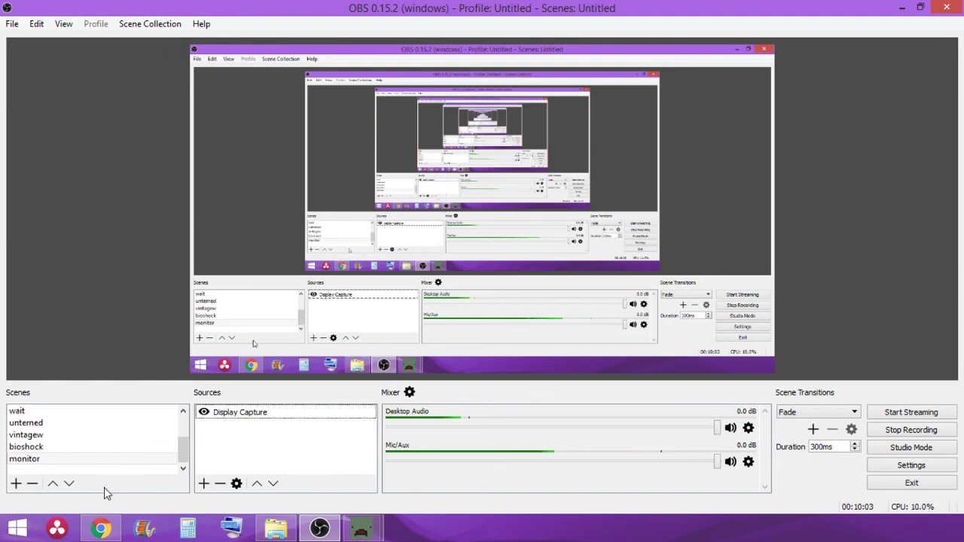
{"action": "left_click", "coordinate": [96, 424]}
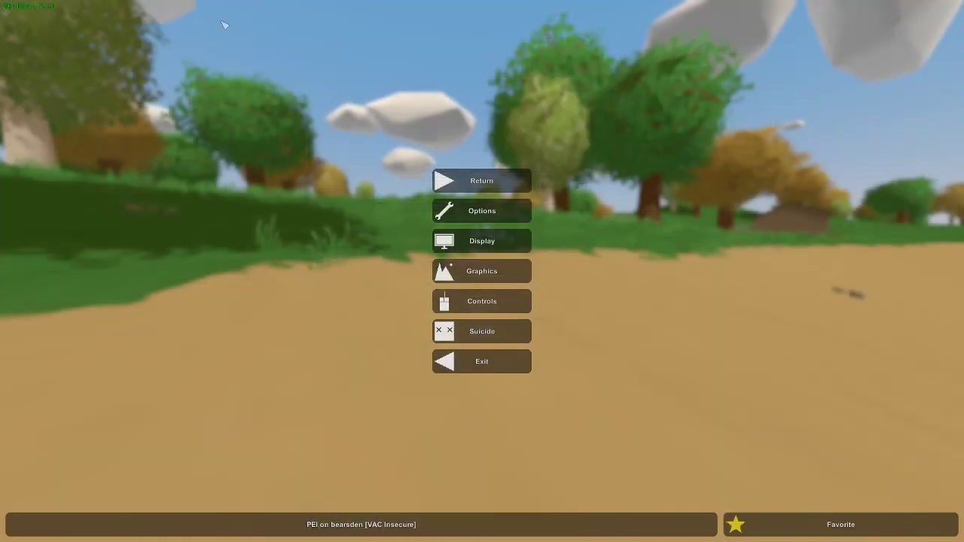